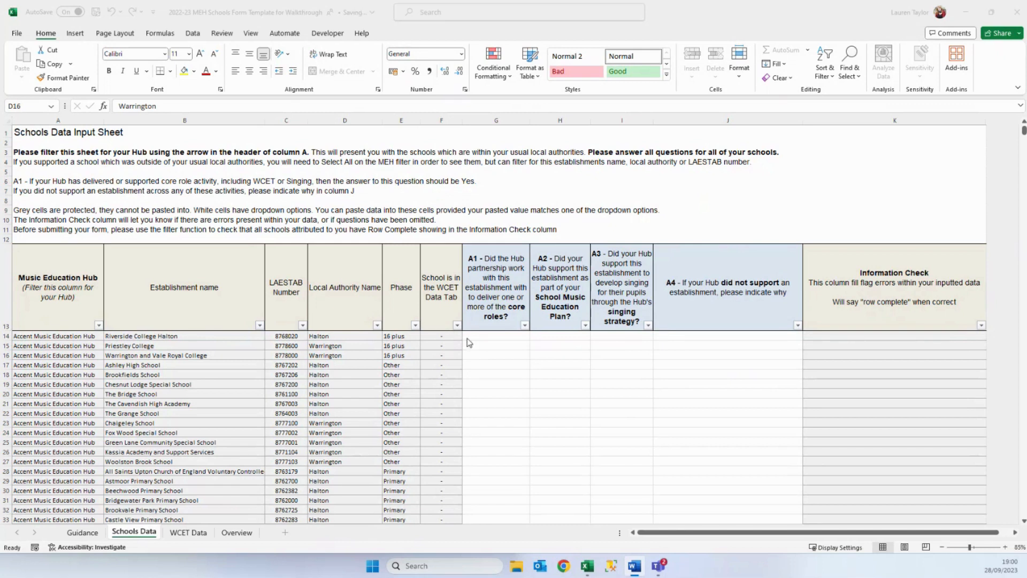
Step: Try to edit the protected local authority cell for Warrington and Vale Royal College
left_click(336, 359)
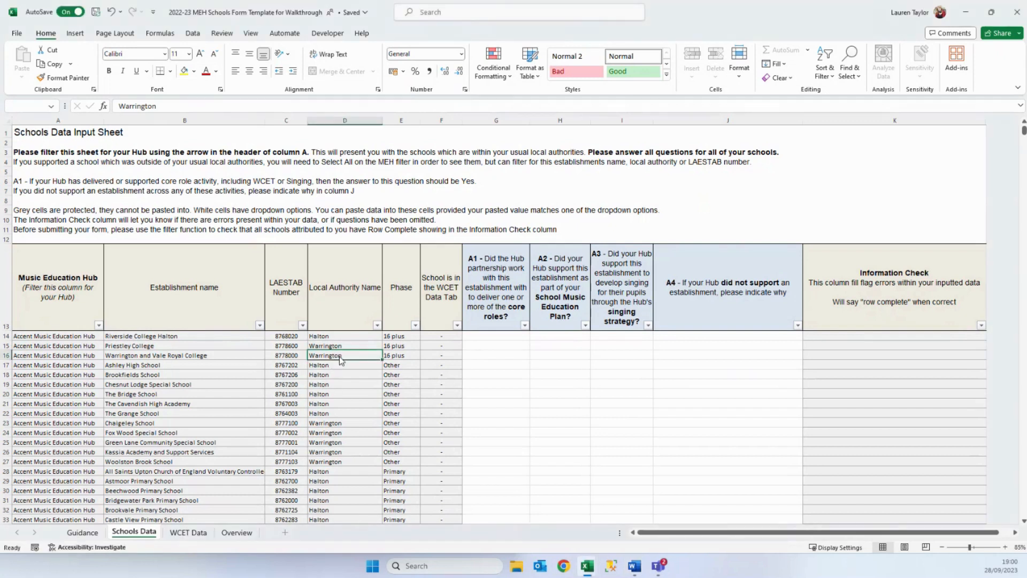
double_click(340, 360)
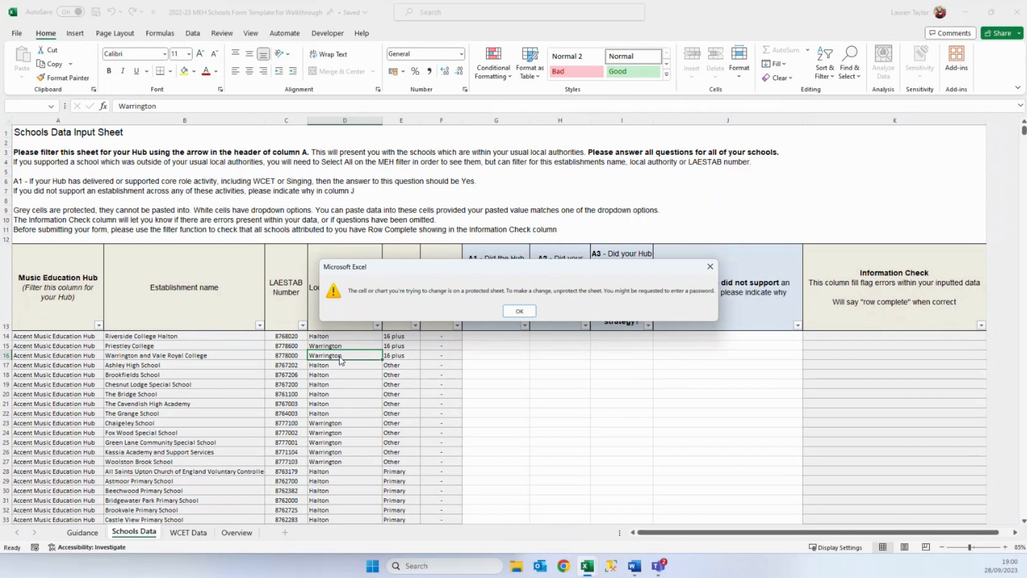
left_click(521, 312)
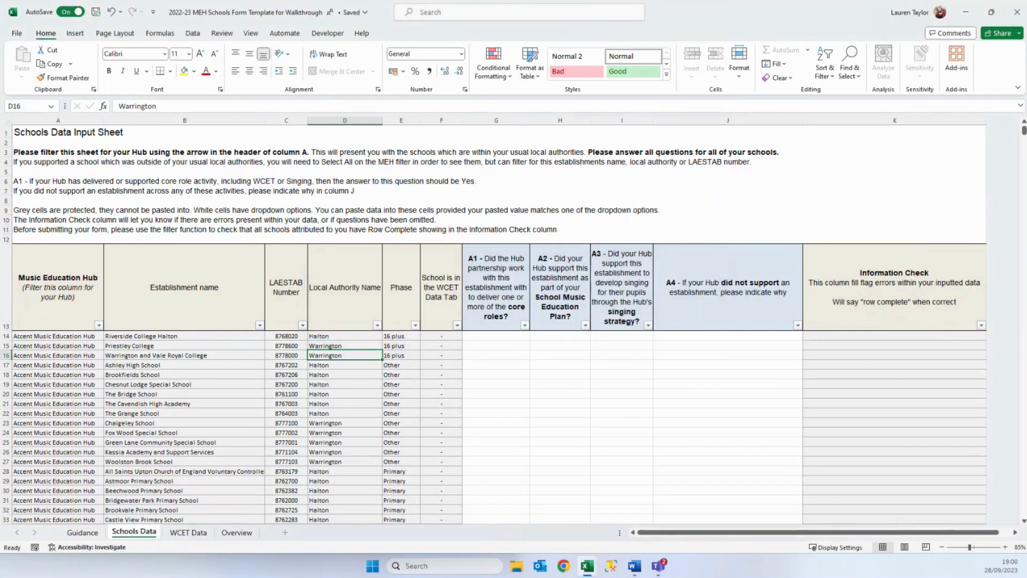
left_click(634, 565)
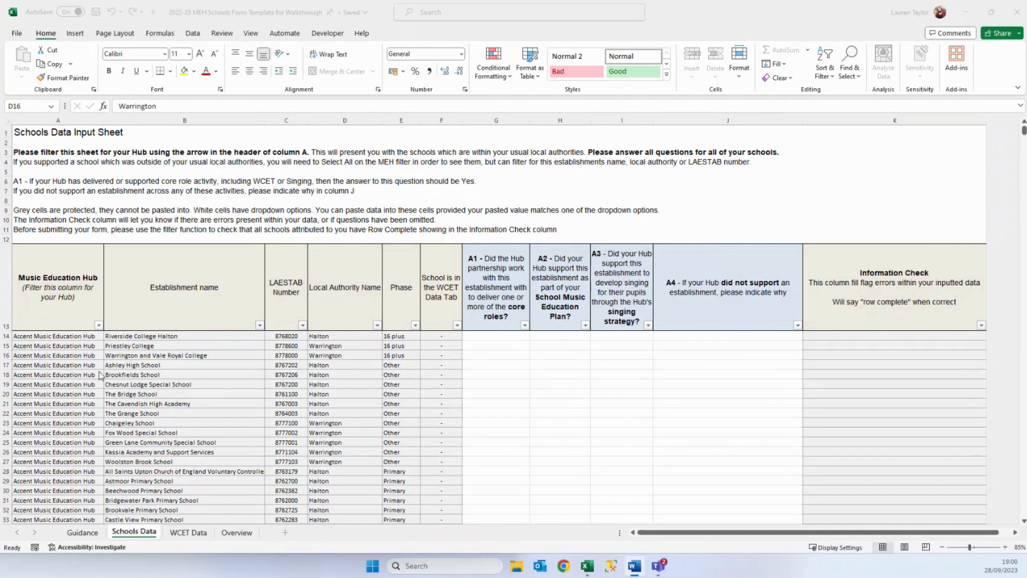
Step: Filter the Music Education Hub column so only Bedford Music Hub schools are listed
left_click(99, 325)
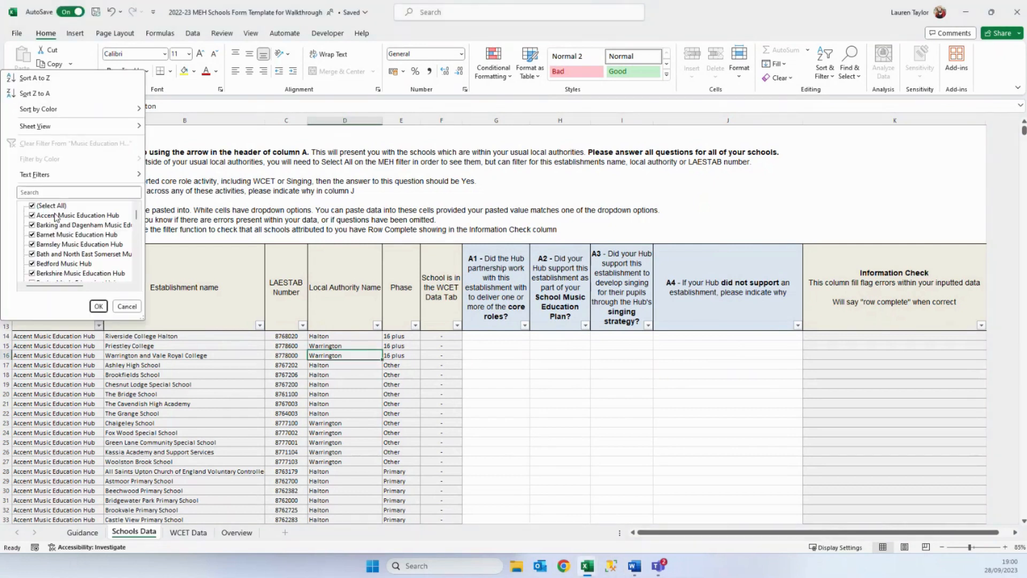
left_click(55, 205)
left_click(70, 263)
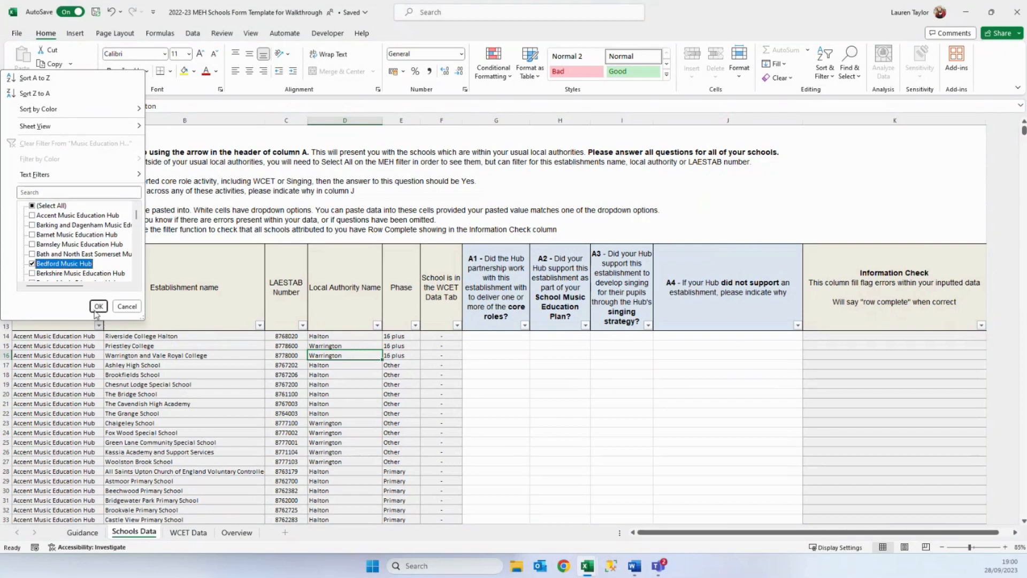
left_click(99, 306)
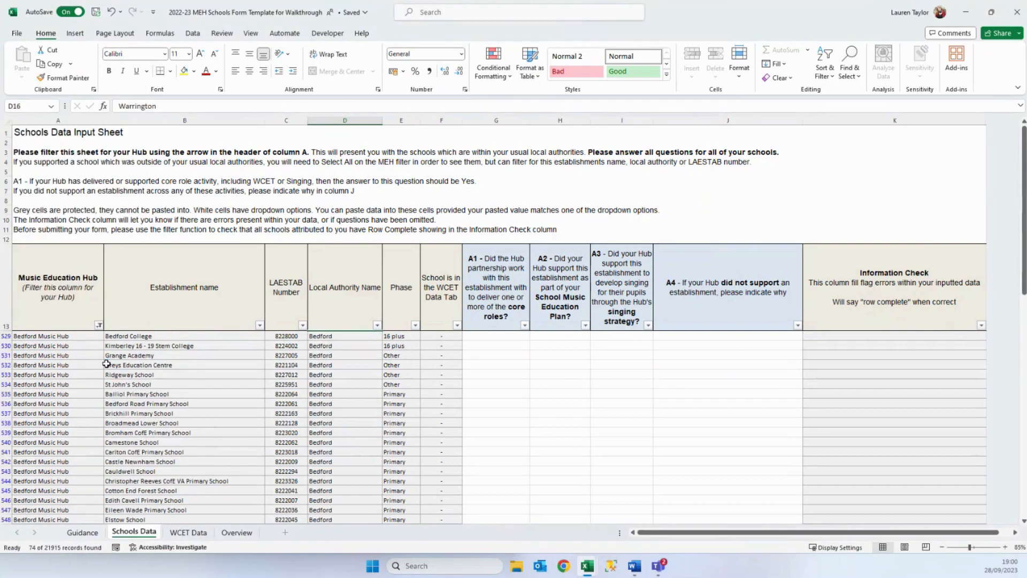
key("alt+Tab")
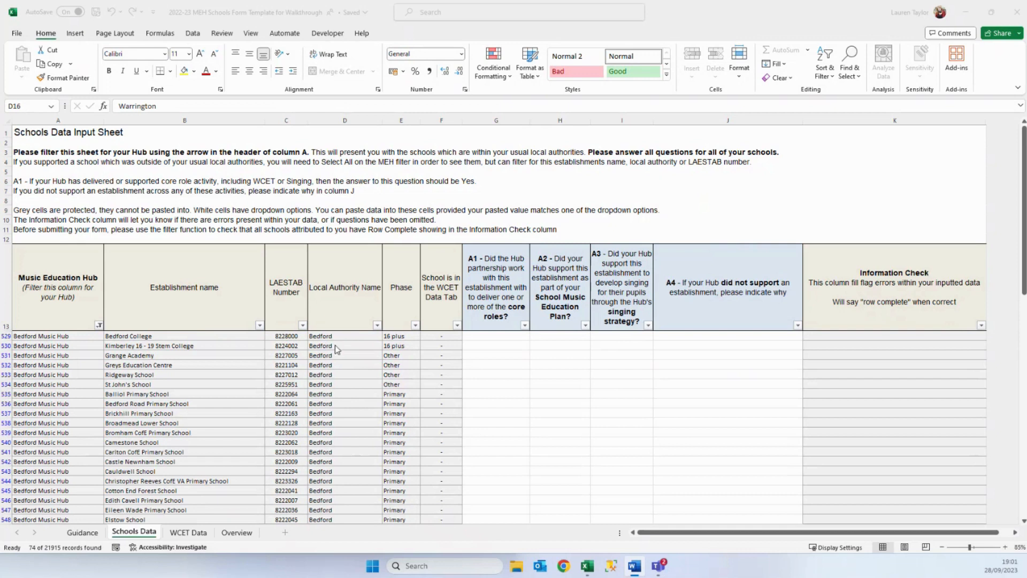
Step: Answer Yes to question A1 for Bedford College and Kimberley 16 - 19 Stem College
left_click(523, 334)
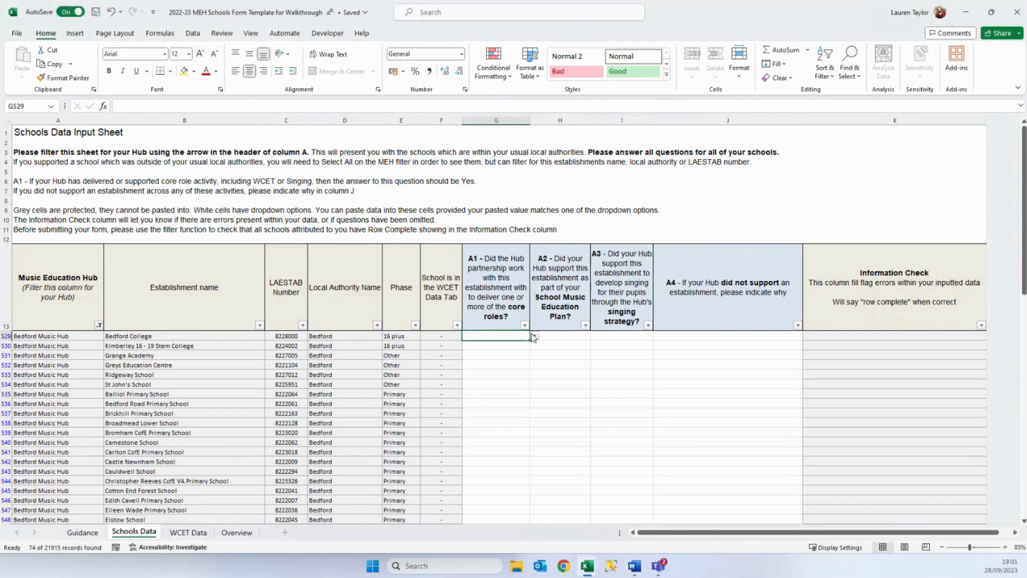
left_click(534, 336)
left_click(508, 346)
key("Return")
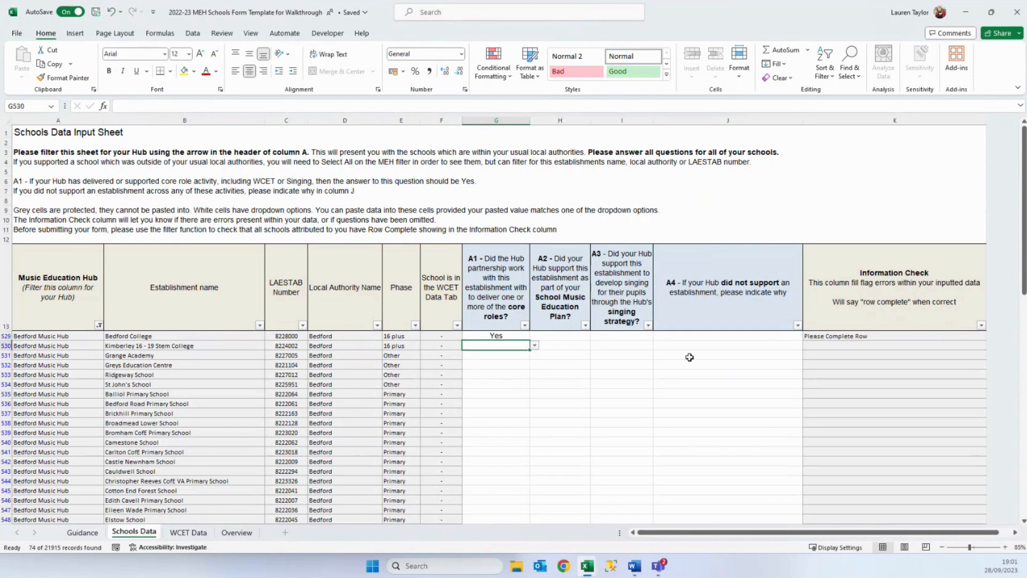
type("Yes")
key("Return")
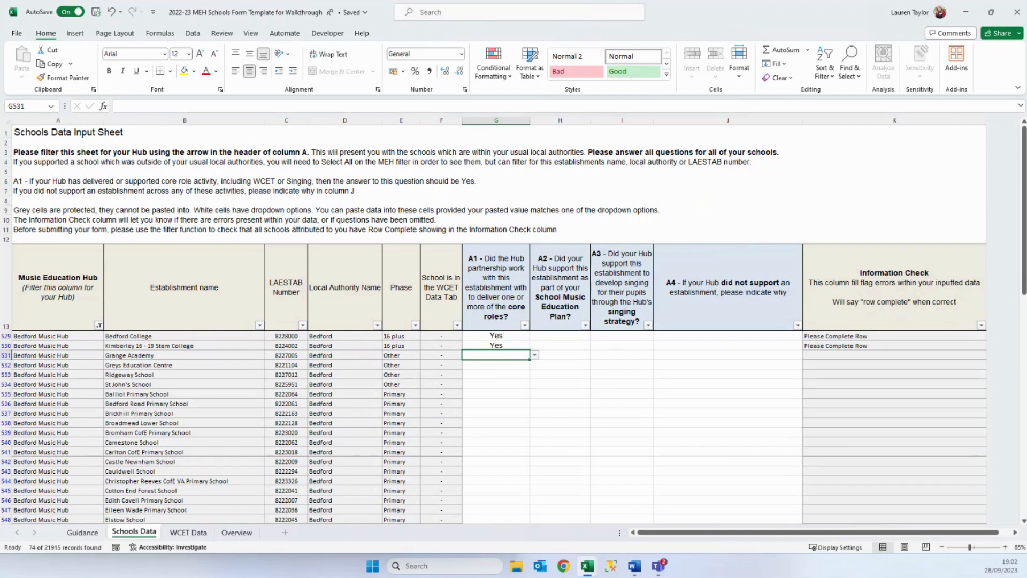
key("alt+Tab")
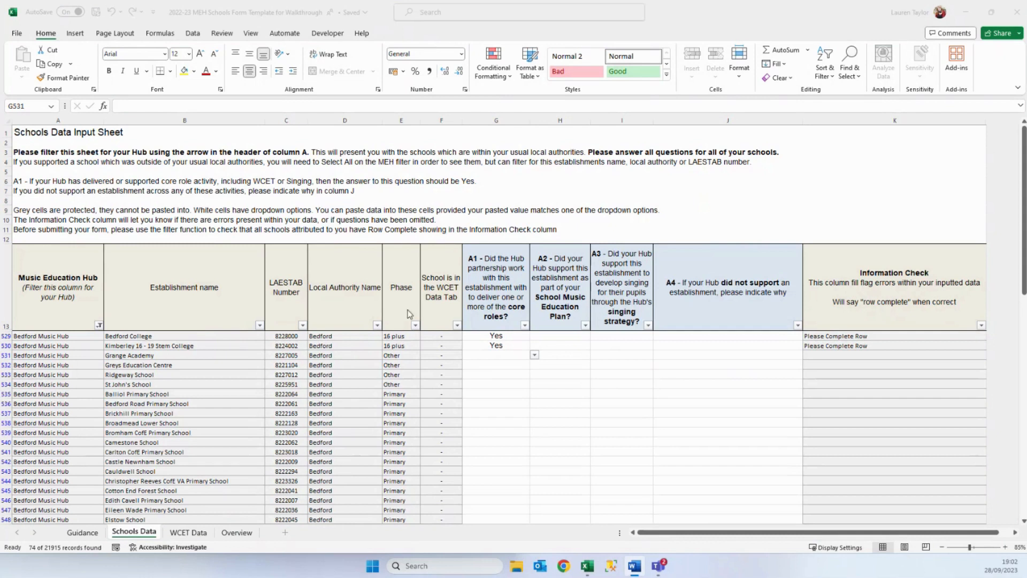
Step: Copy the A1 answer Yes from Kimberley 16 - 19 Stem College to the rows from Grange Academy through Cotton End Forest School
left_click(505, 345)
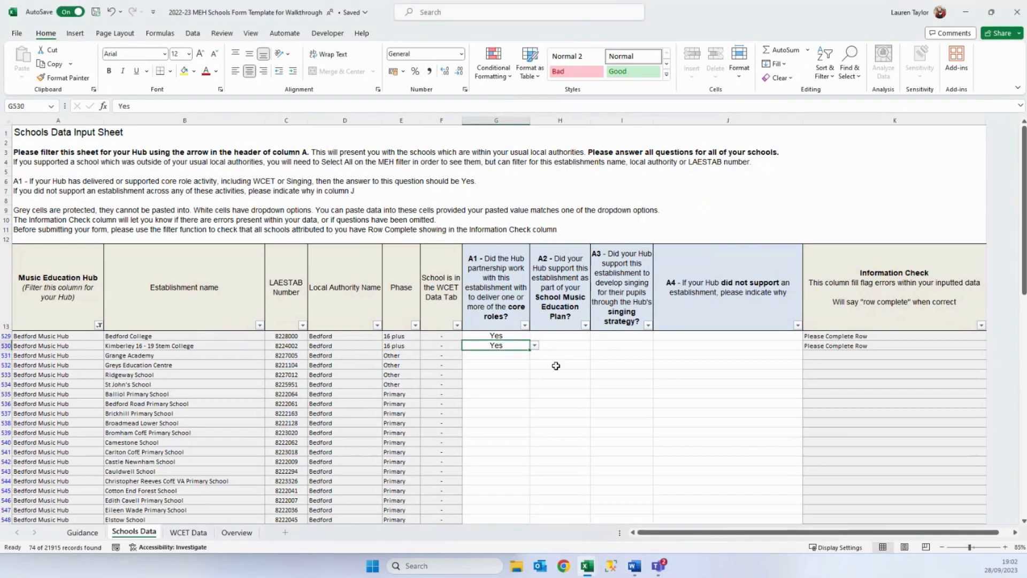
key("ctrl+c")
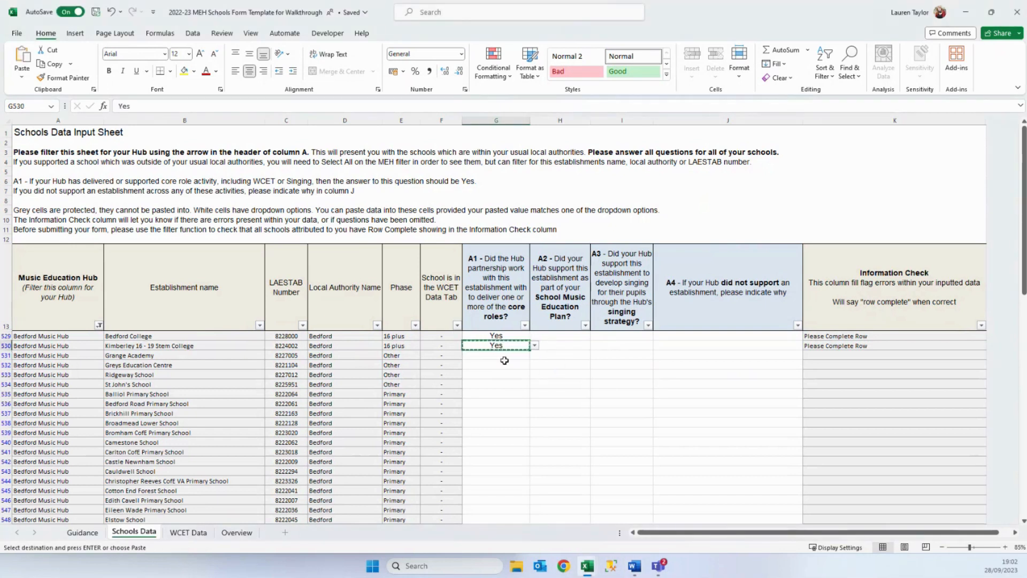
left_click_drag(504, 358, 506, 493)
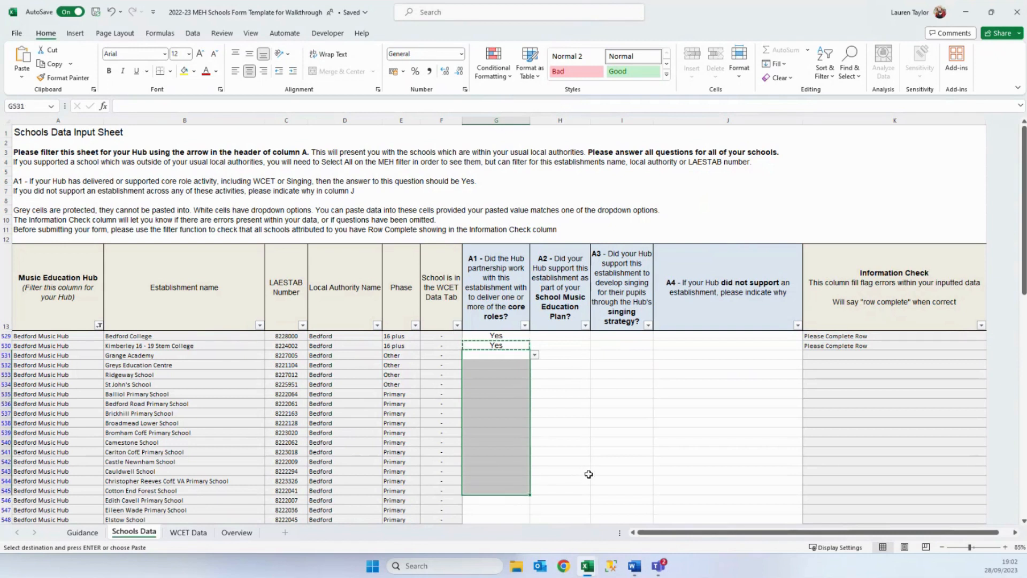
key("ctrl+v")
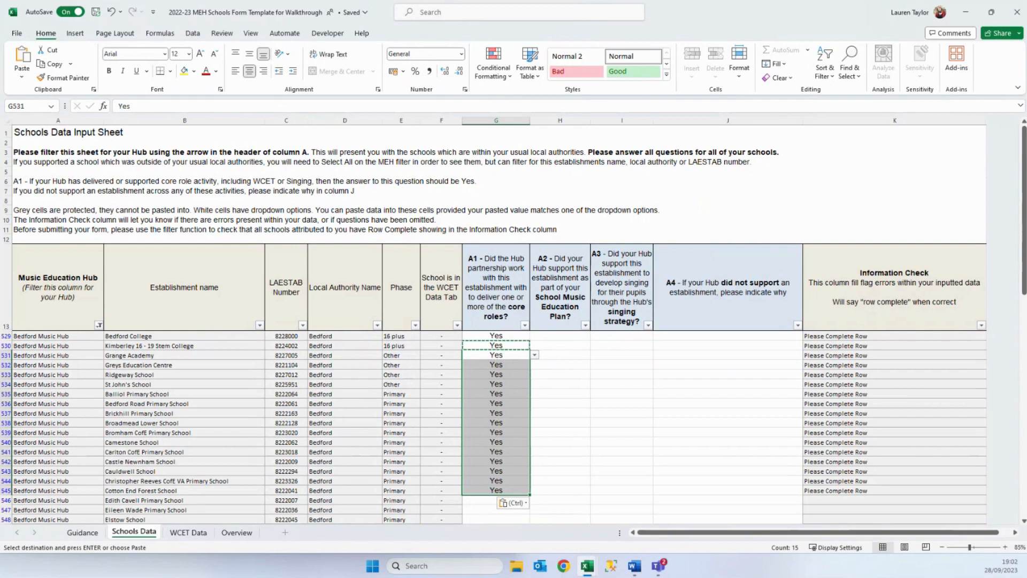
key("alt+Tab")
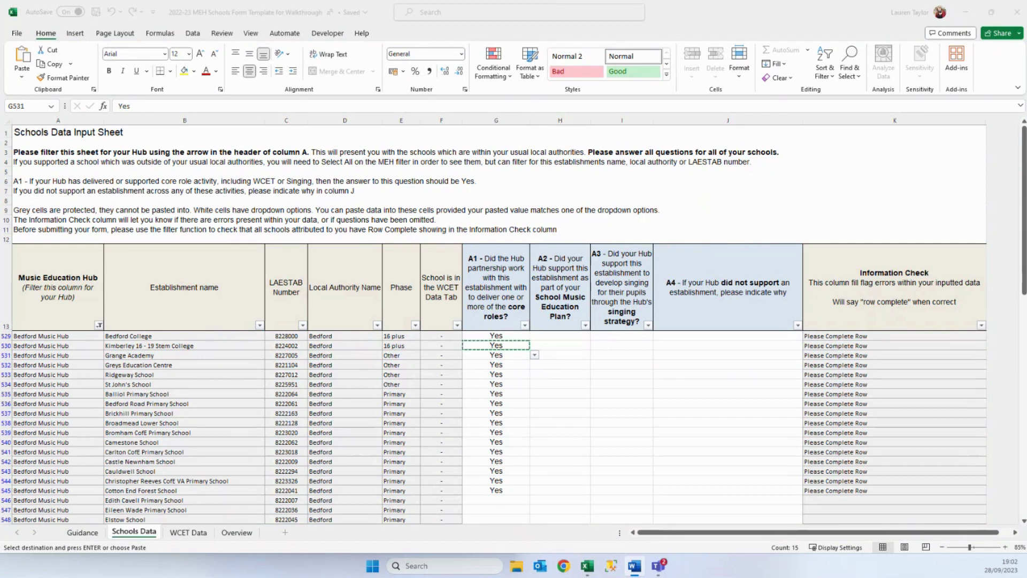
Step: Clear the A1 answers for all rows from Bedford College through Cotton End Forest School
left_click(514, 350)
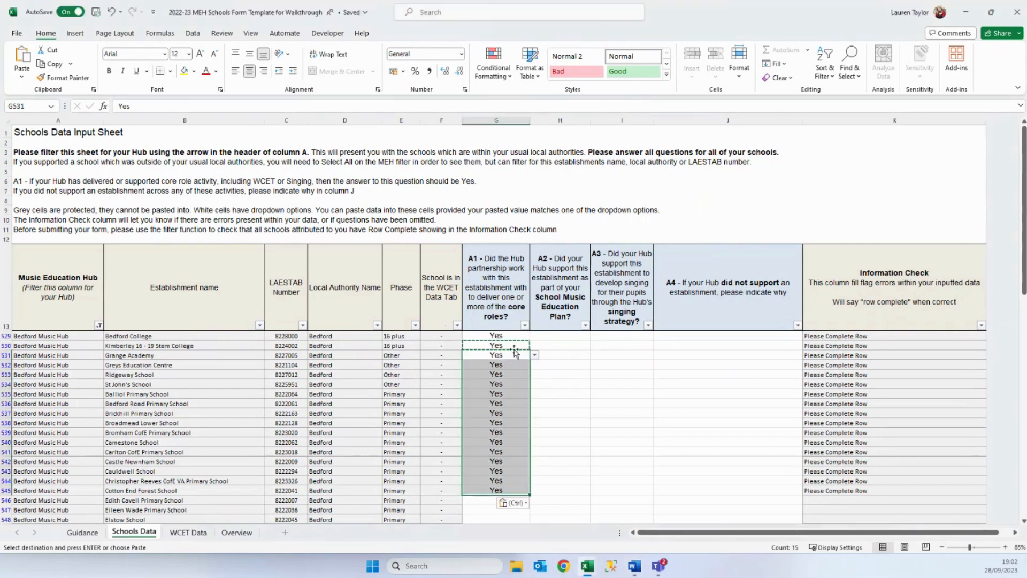
left_click_drag(516, 337, 505, 485)
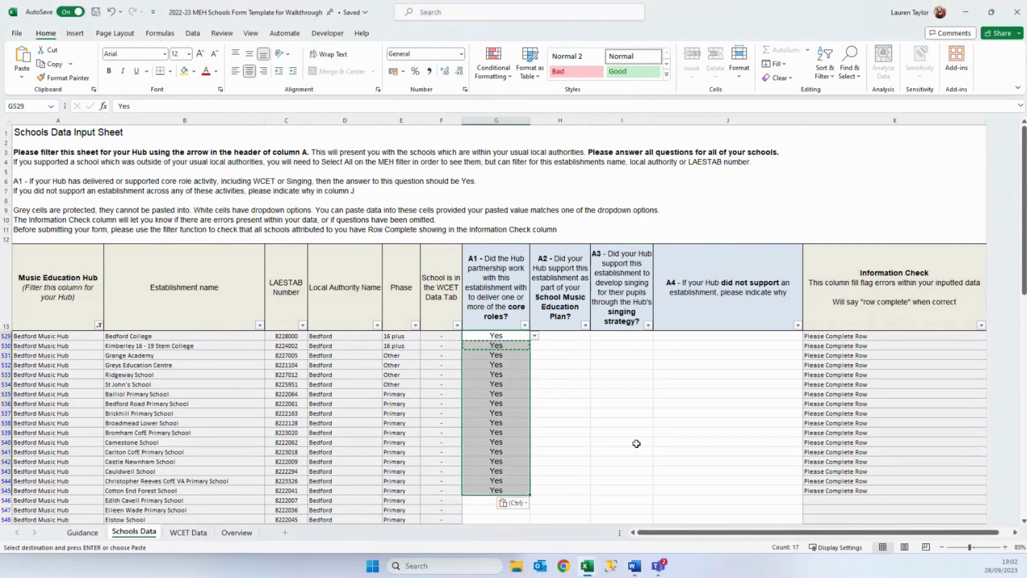
key("Delete")
key("Right")
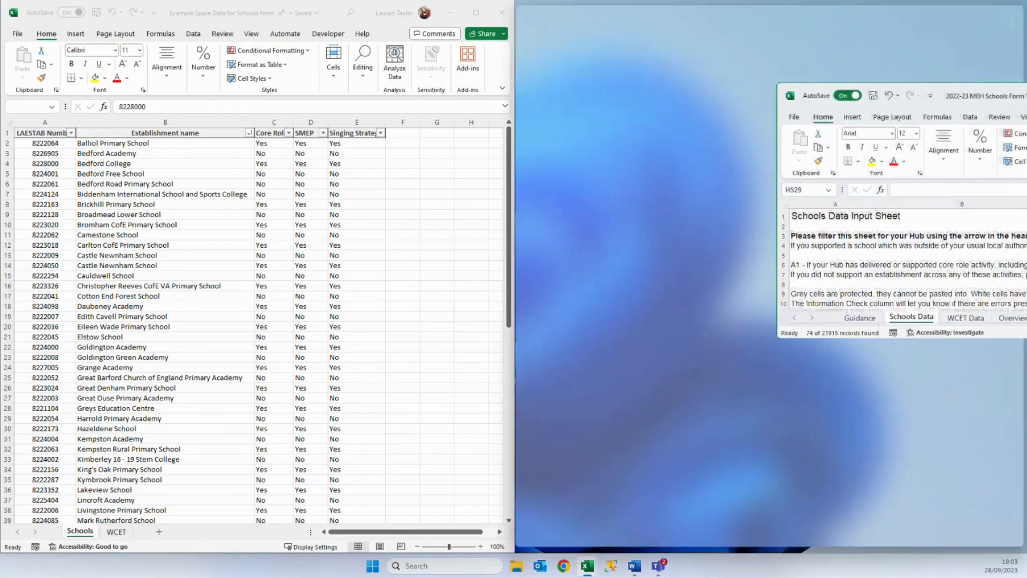
Step: Place the 2022-23 MEH Schools Form workbook side by side with the Example Spare Data workbook
left_click_drag(1024, 96, 1026, 97)
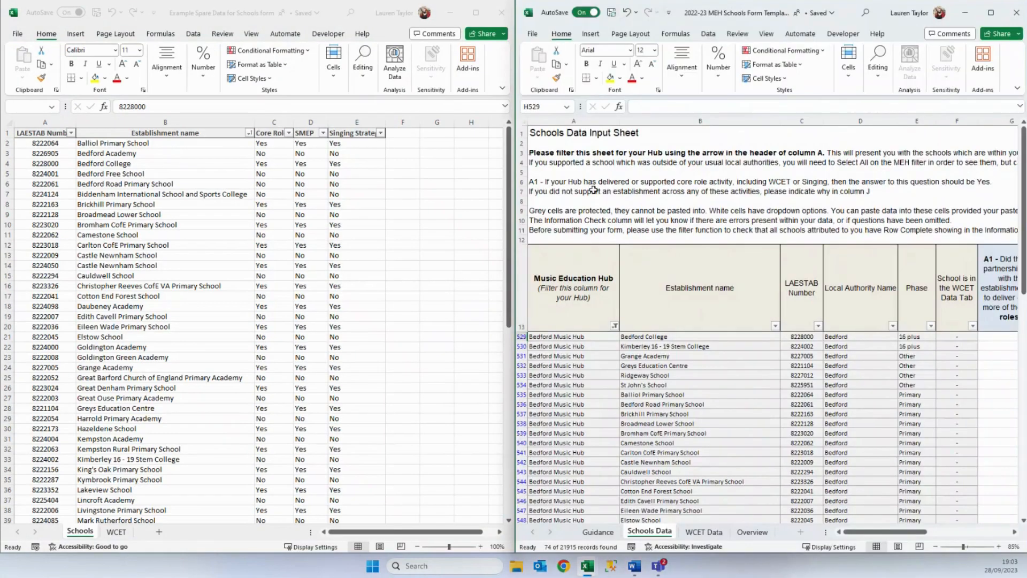
left_click(450, 219)
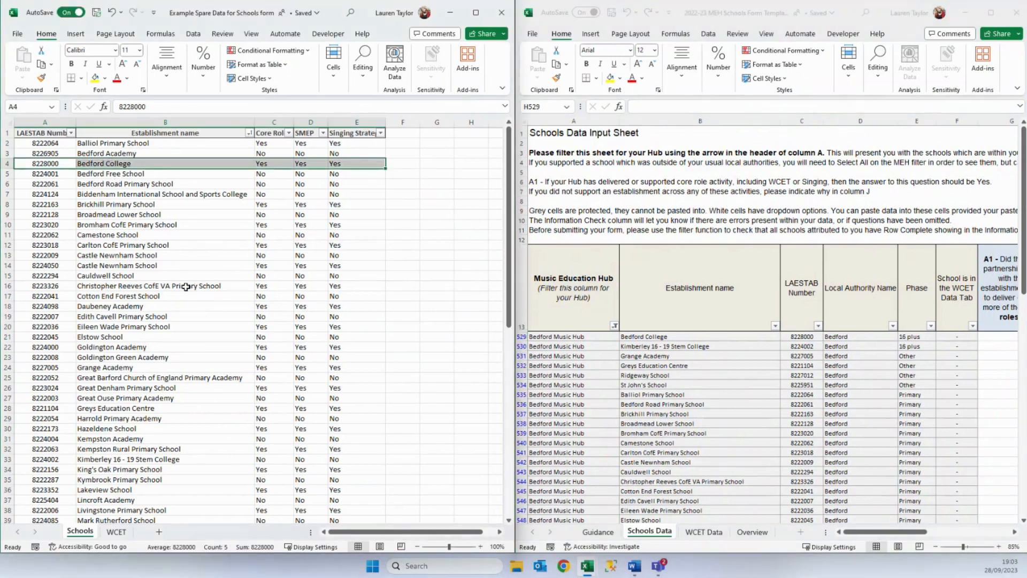
key("alt+Tab")
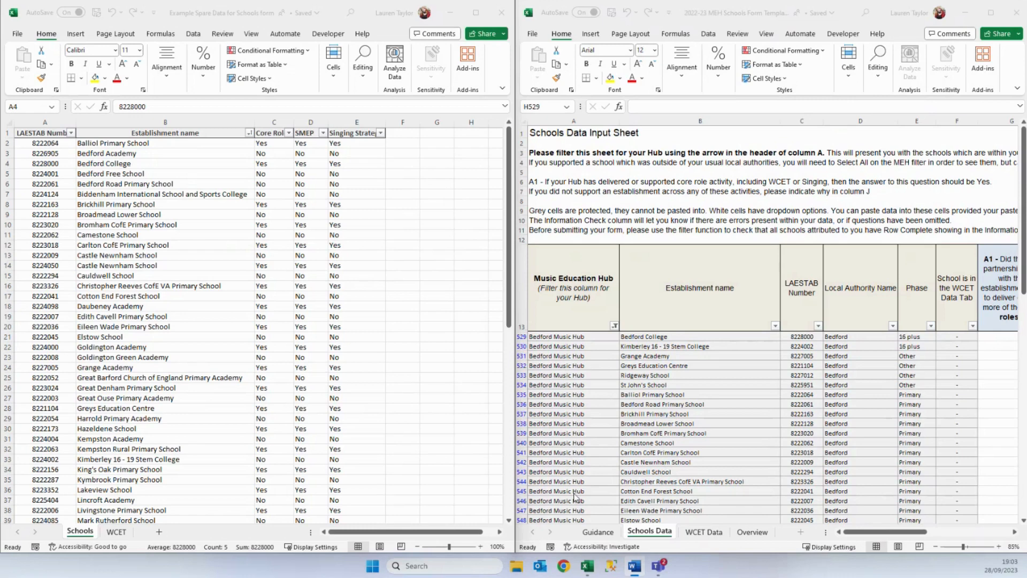
left_click(916, 331)
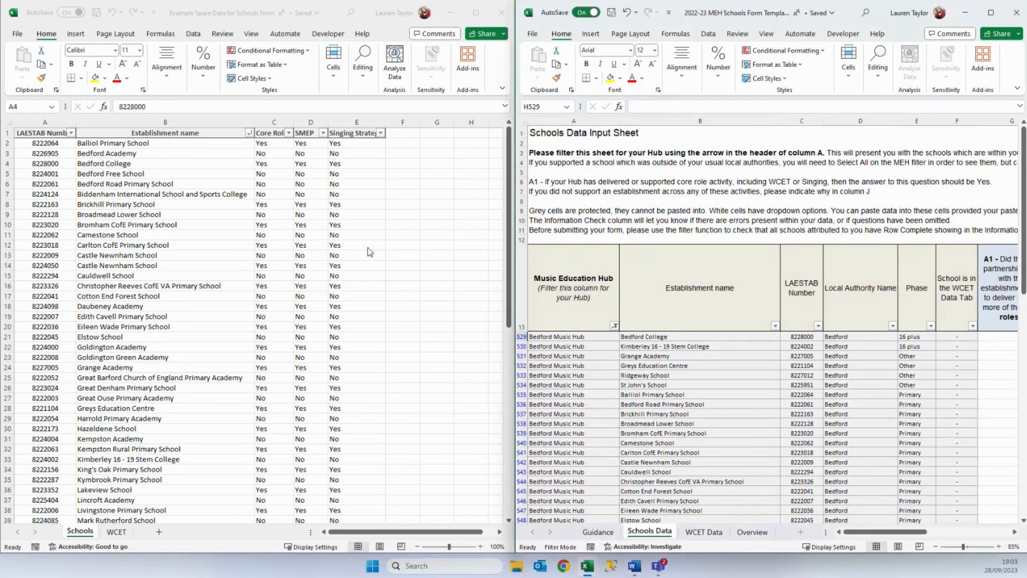
left_click(413, 155)
left_click(405, 132)
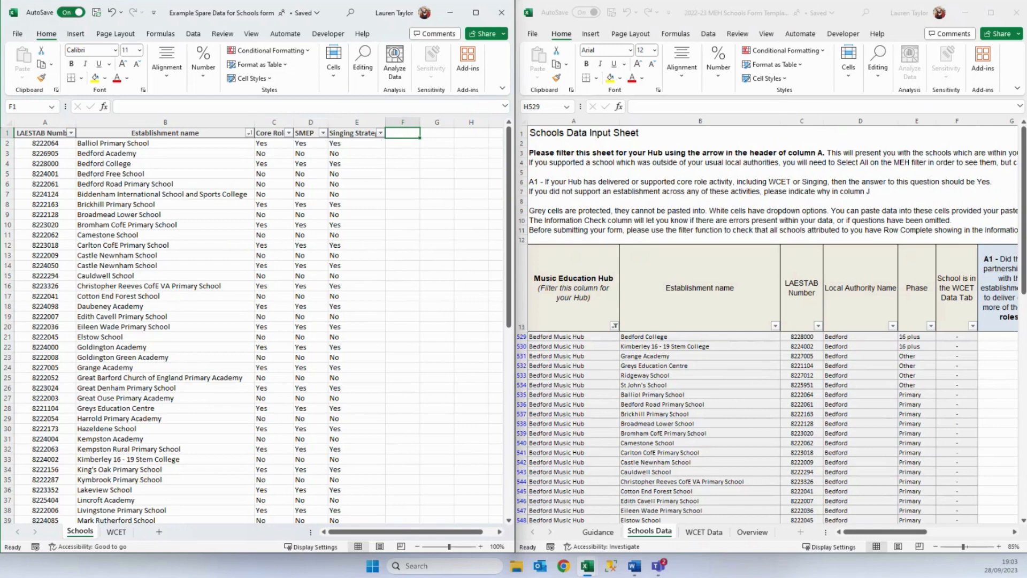
key("alt+Tab")
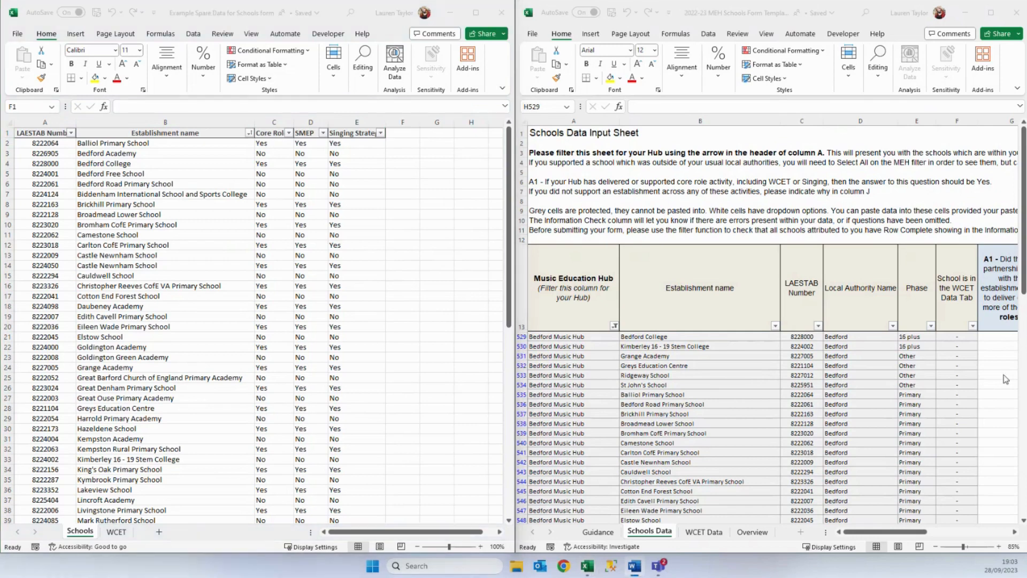
Step: Start a VLOOKUP formula in Bedford College's A1 answer cell, with its LAESTAB number in C529 as the lookup value
left_click(988, 340)
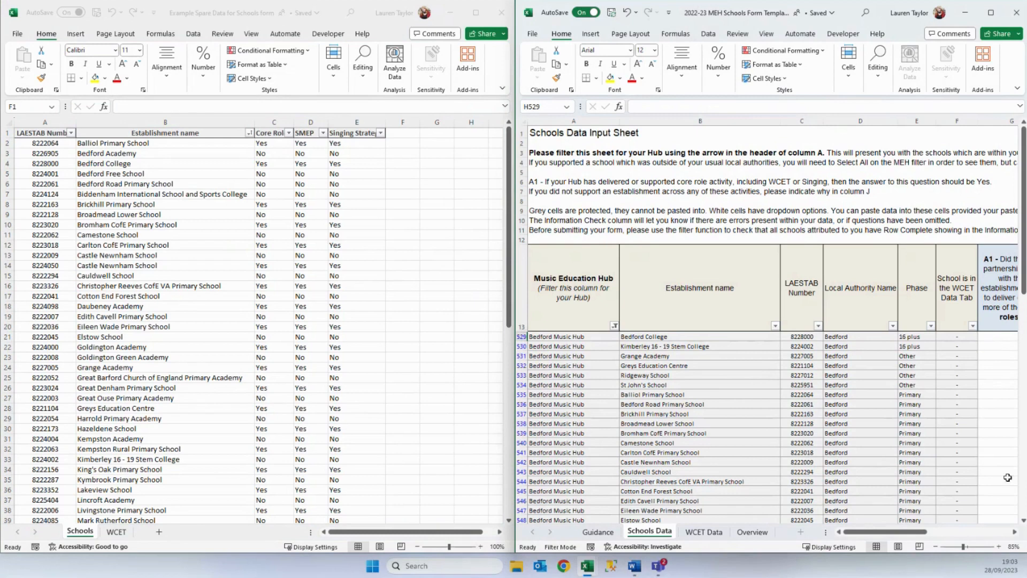
left_click(1013, 535)
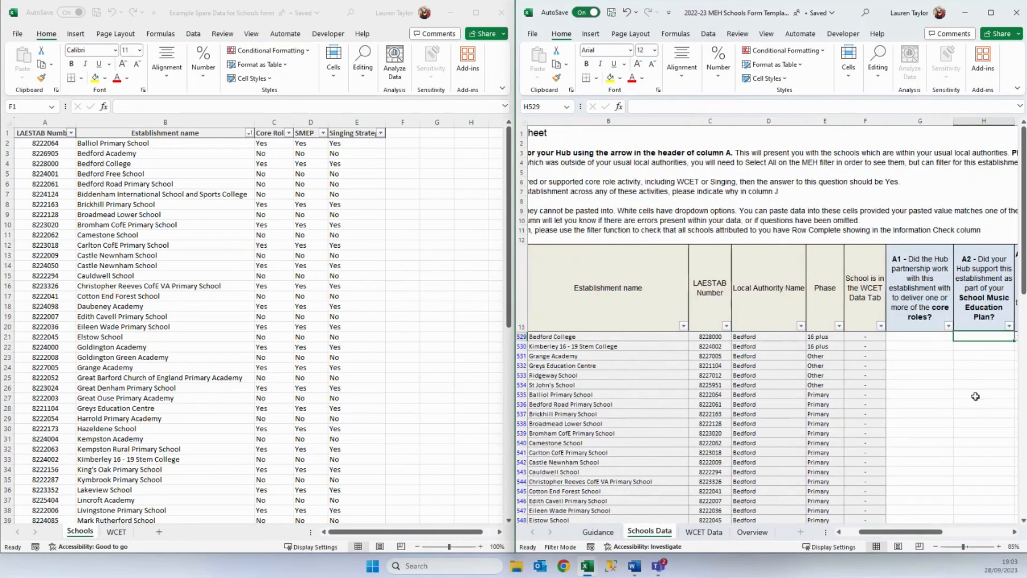
left_click(919, 338)
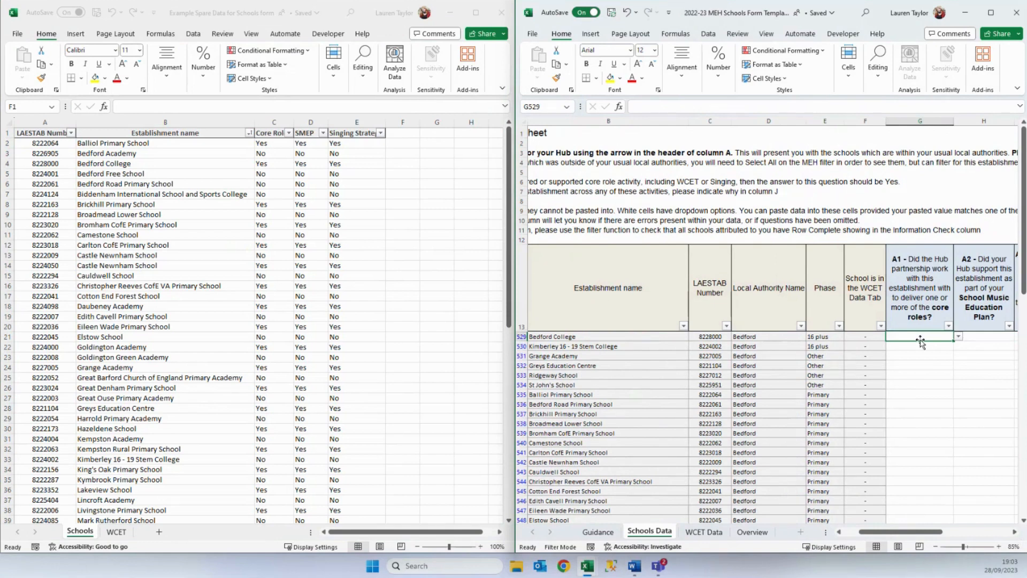
left_click(759, 107)
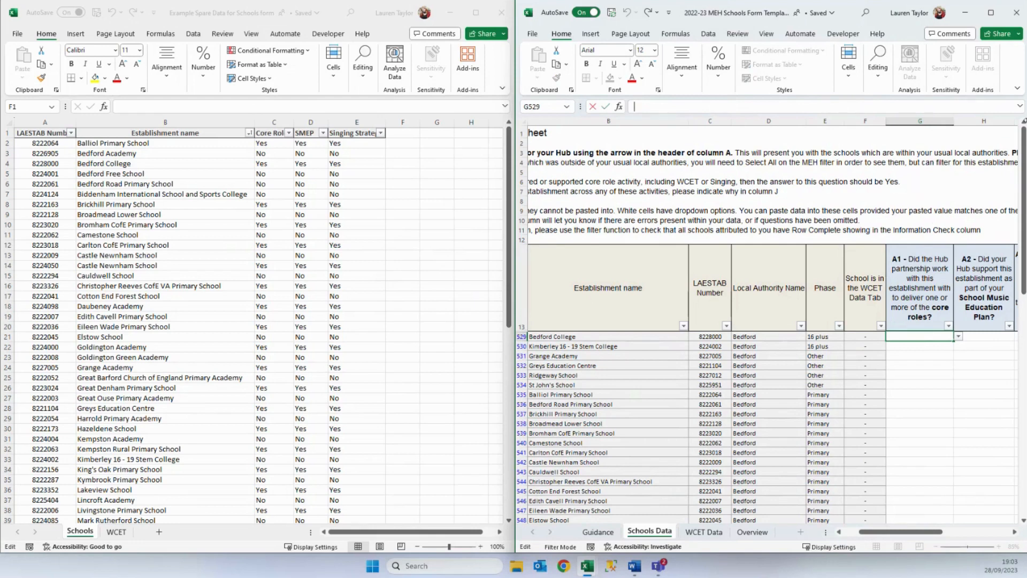
type("=VLOOKUP")
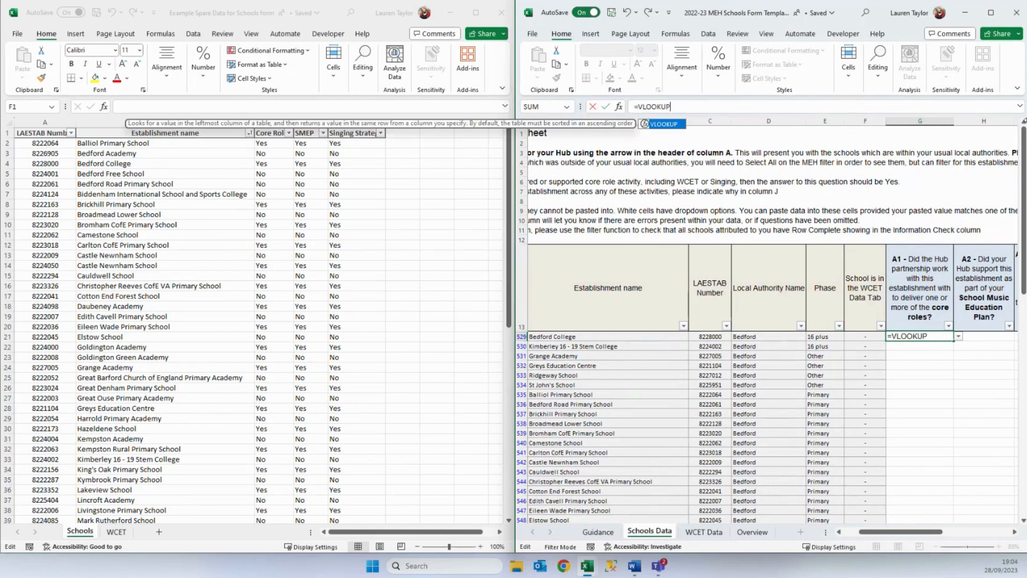
type("(")
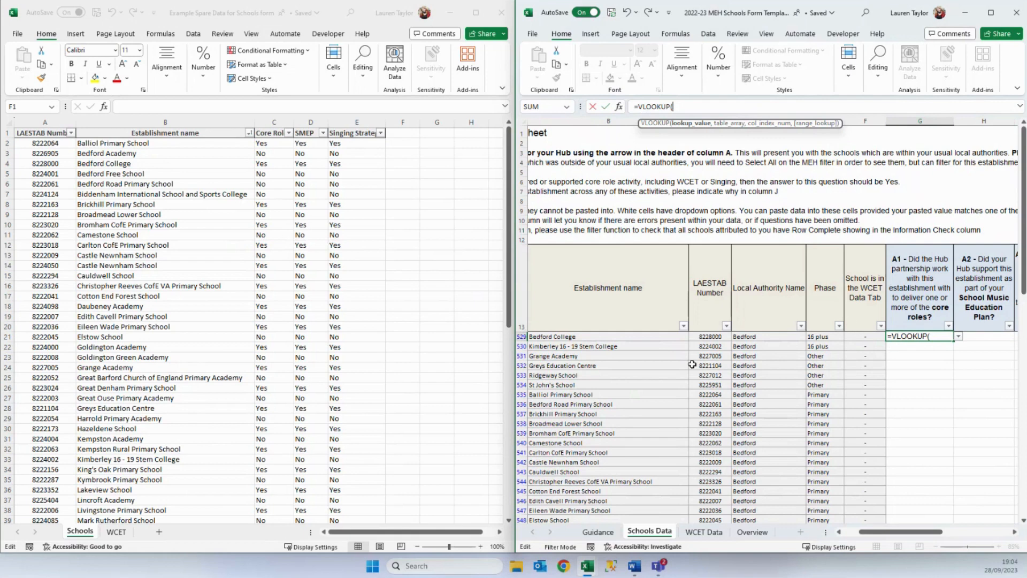
left_click(703, 338)
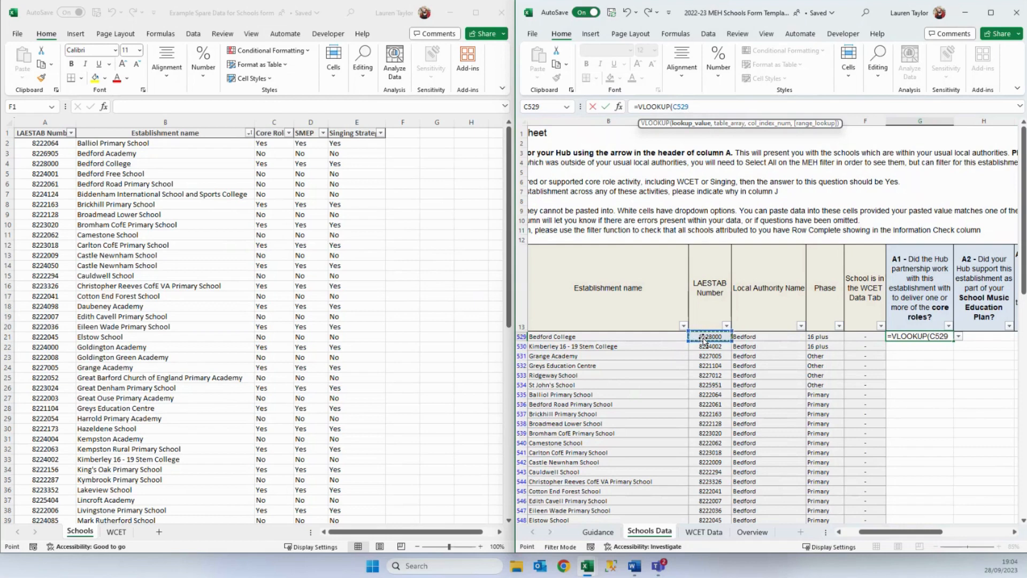
type(",")
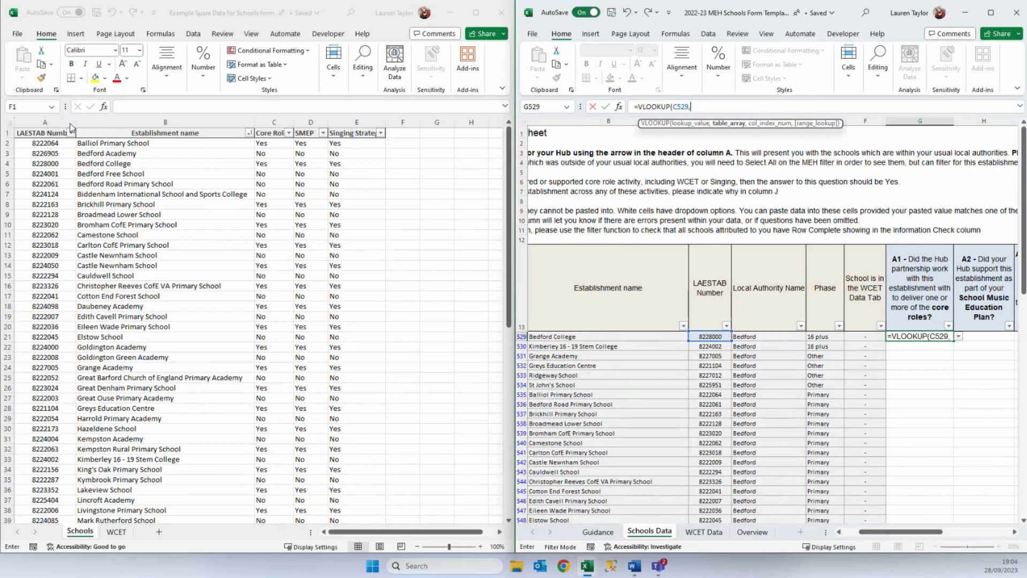
Step: Complete the VLOOKUP with columns A to E of the spare data's Schools sheet, column index 3 and FALSE for exact match
left_click_drag(56, 123, 374, 135)
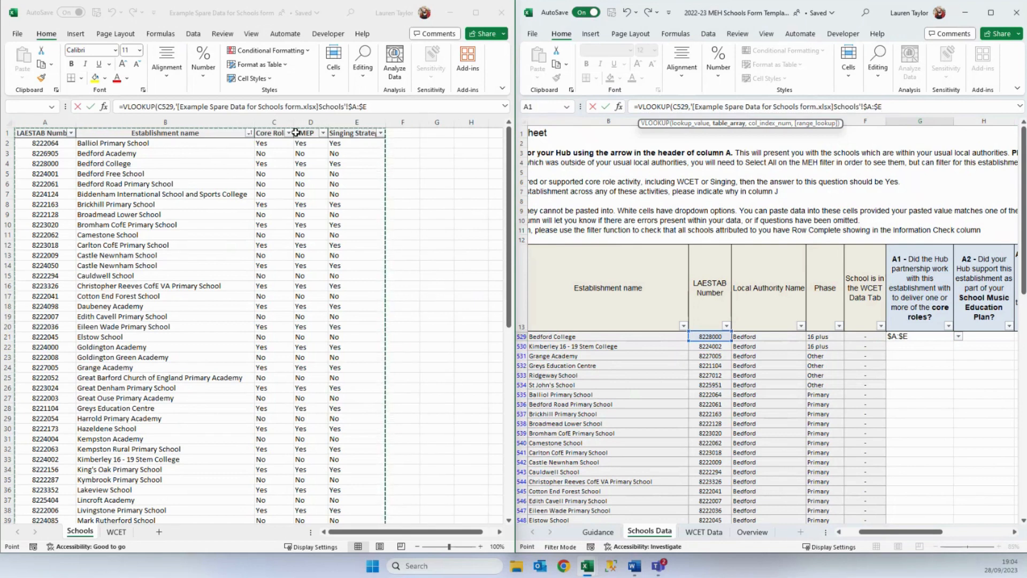
type(",")
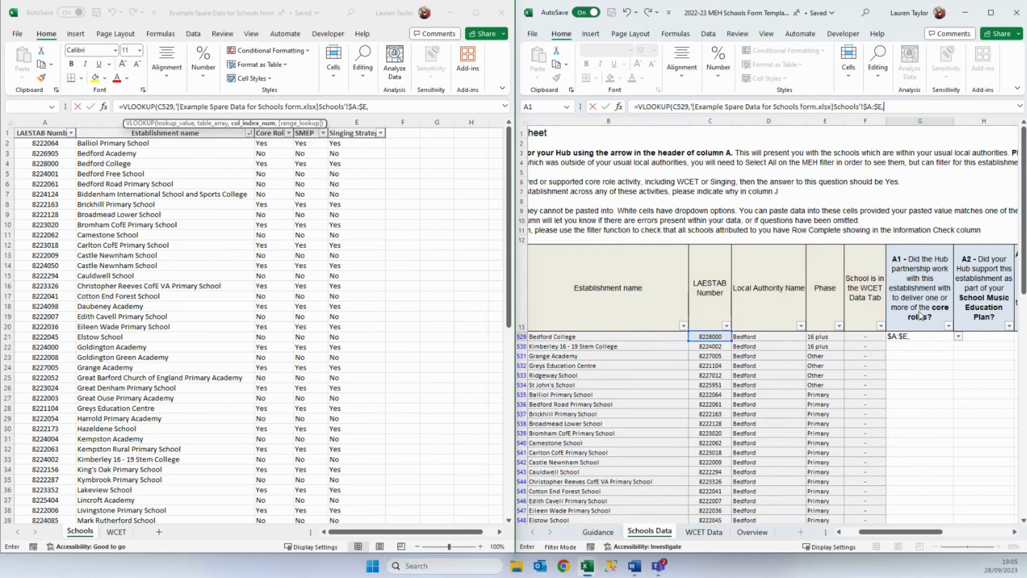
left_click(380, 107)
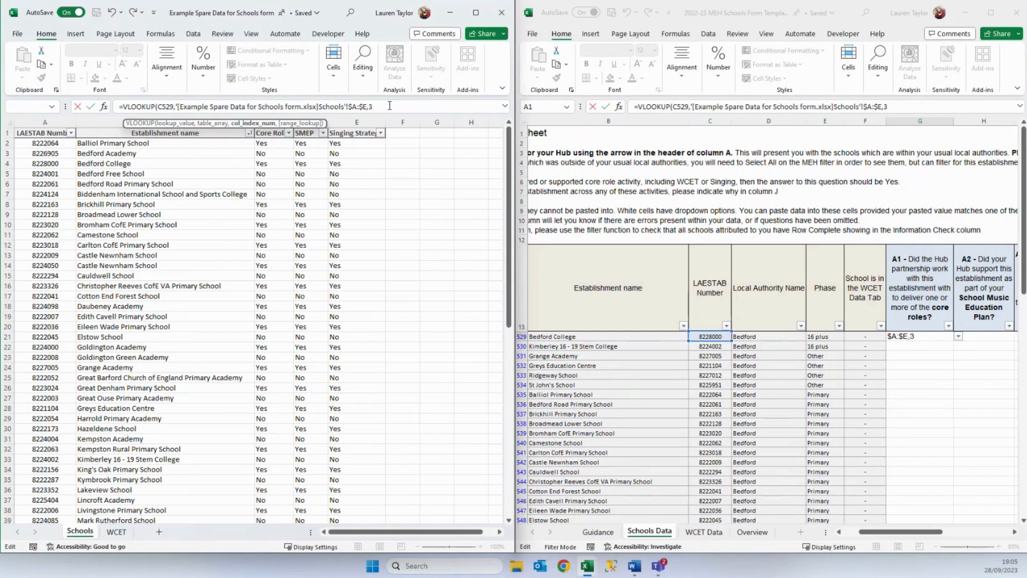
type(",")
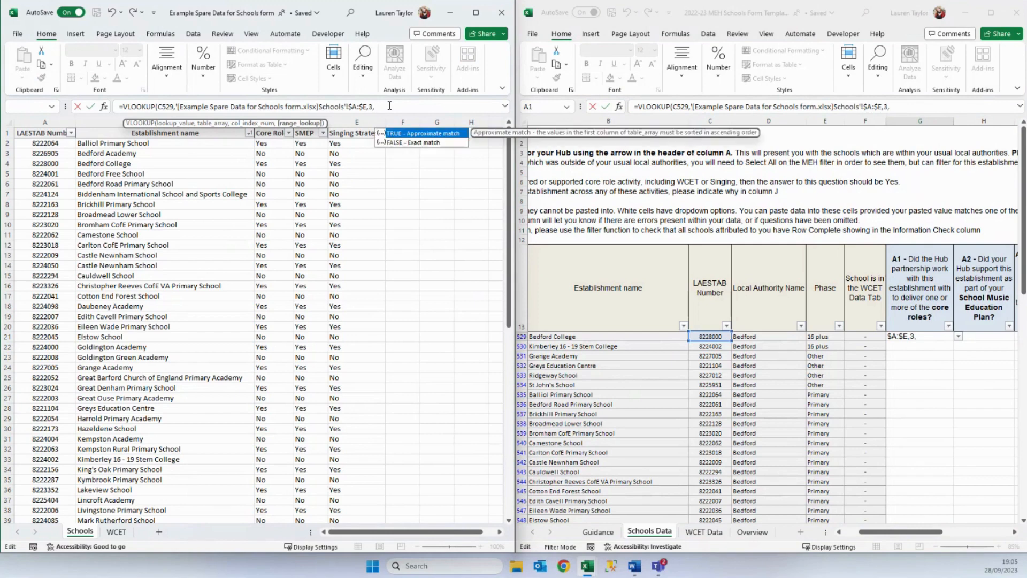
type("FALSE")
type(")")
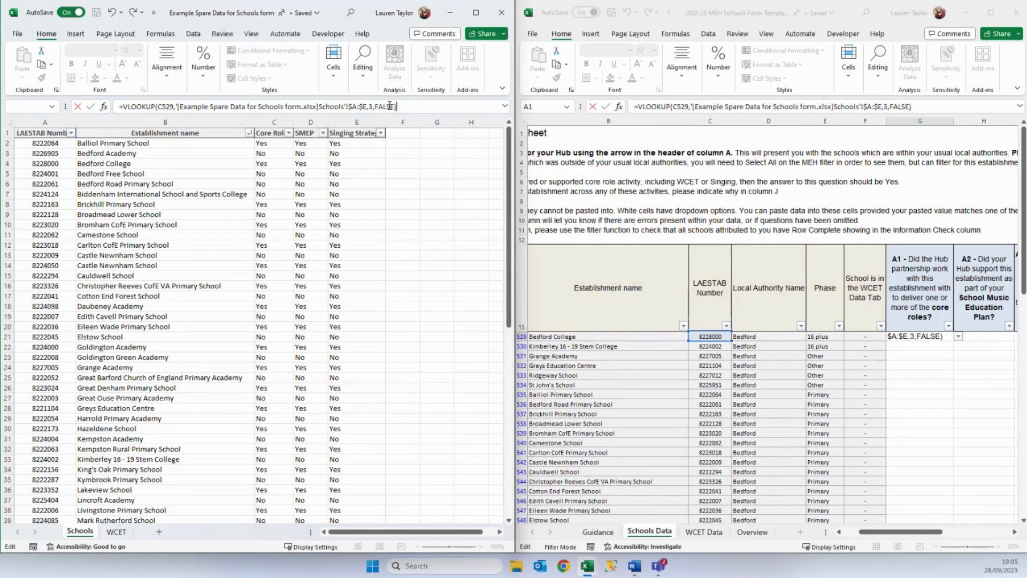
key("Return")
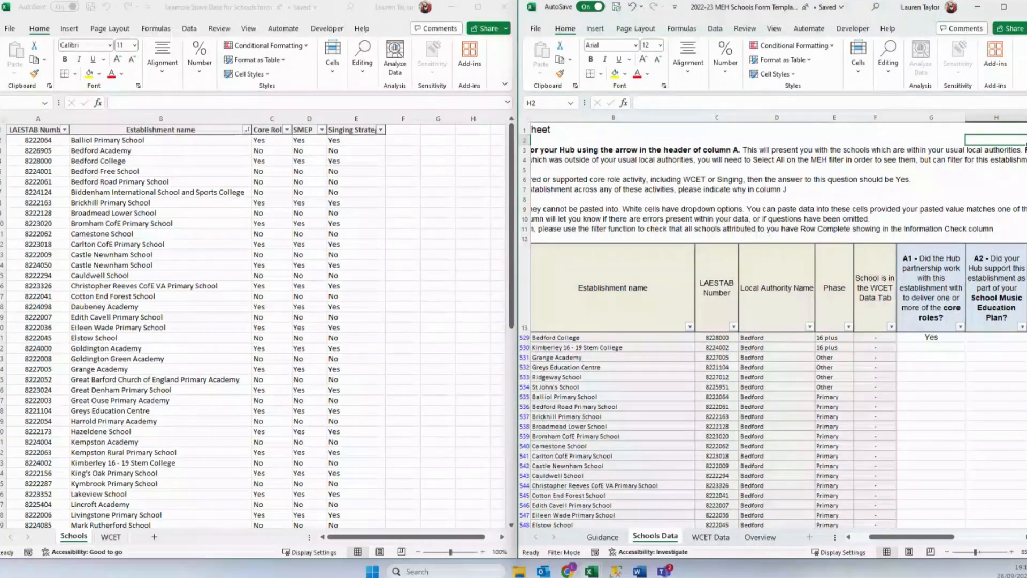
Step: Fill the A1 lookup formula down from Bedford College to Eileen Wade Primary School
left_click(958, 338)
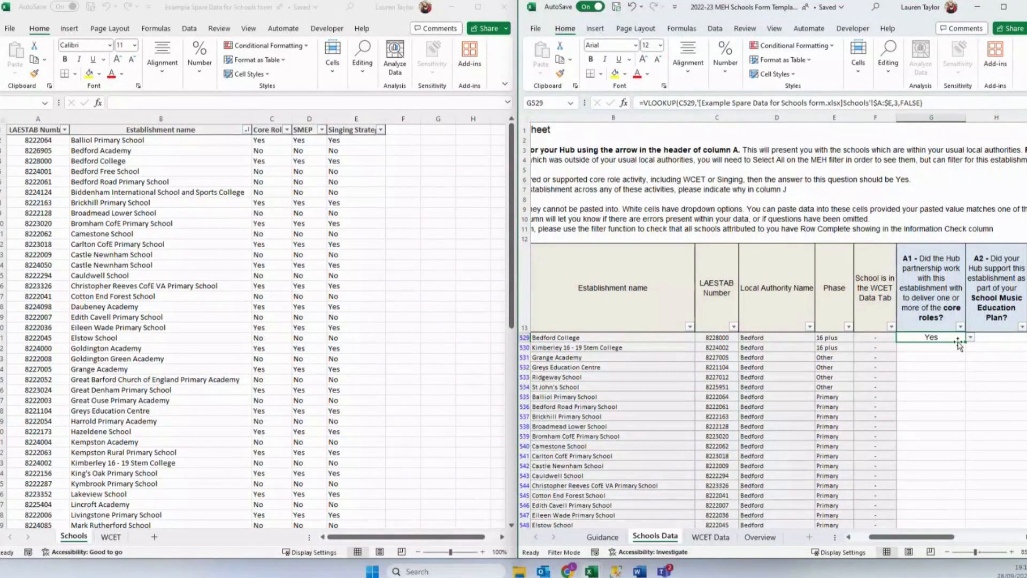
double_click(959, 343)
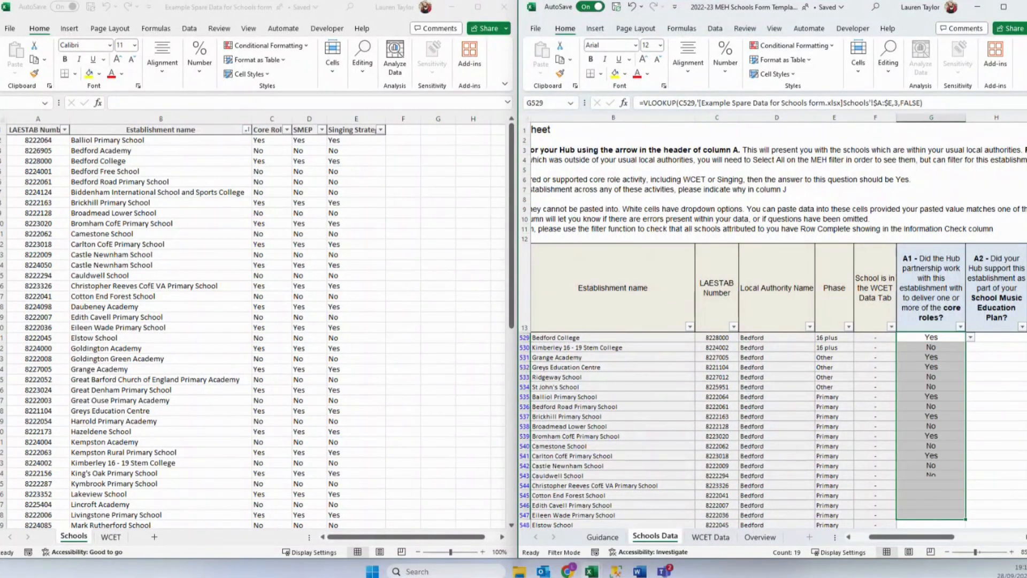
left_click(990, 372)
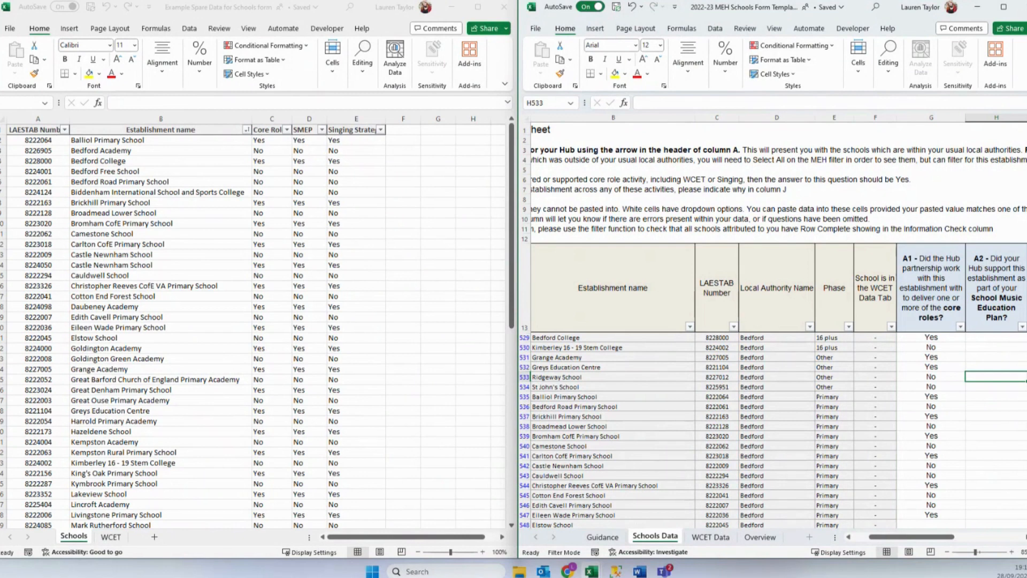
key("alt+Tab")
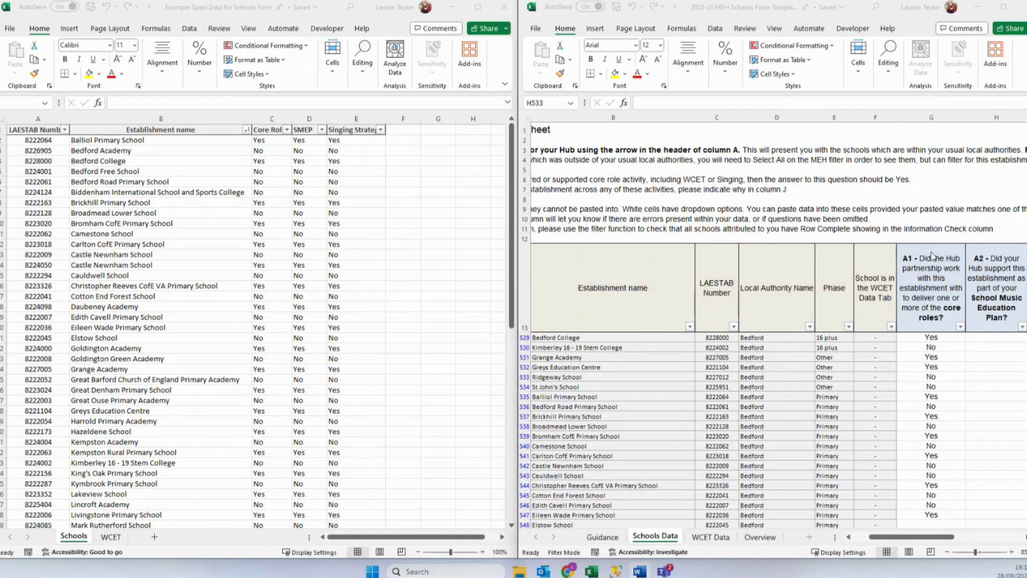
Step: Maximise the MEH Schools Form workbook and answer Yes to A2 and A3 for Bedford College
left_click(1005, 8)
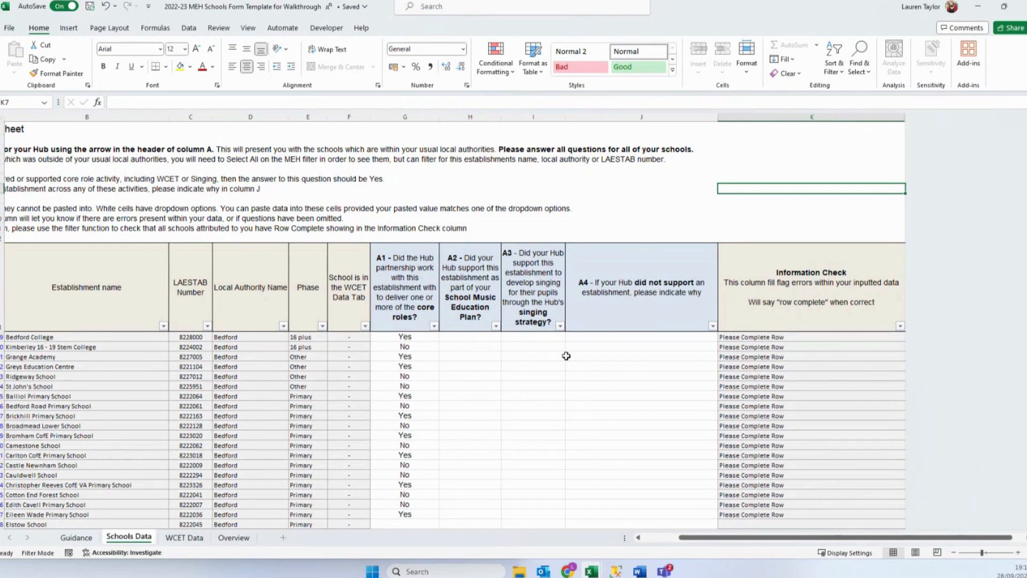
key("alt+Tab")
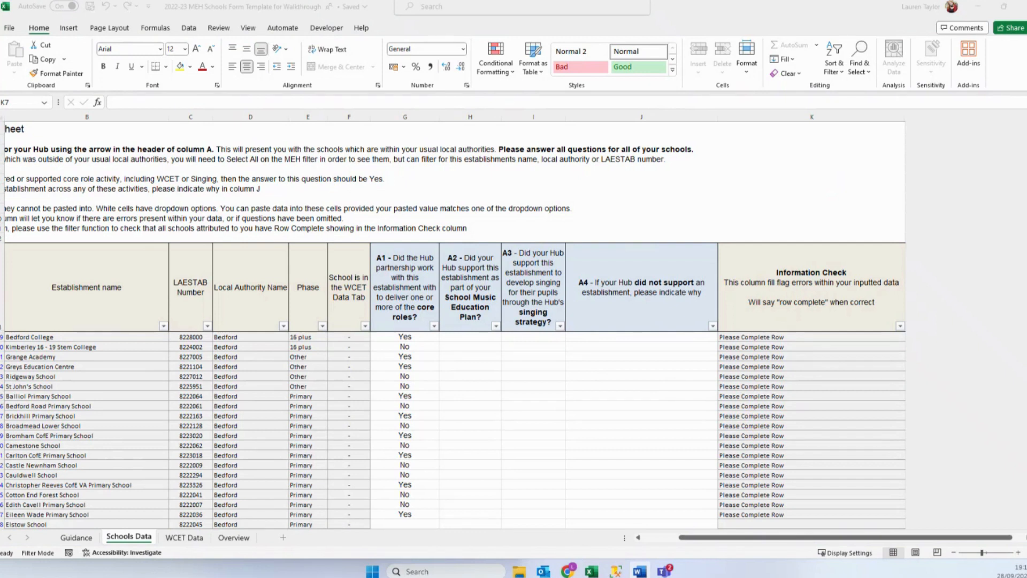
left_click(474, 346)
left_click(523, 345)
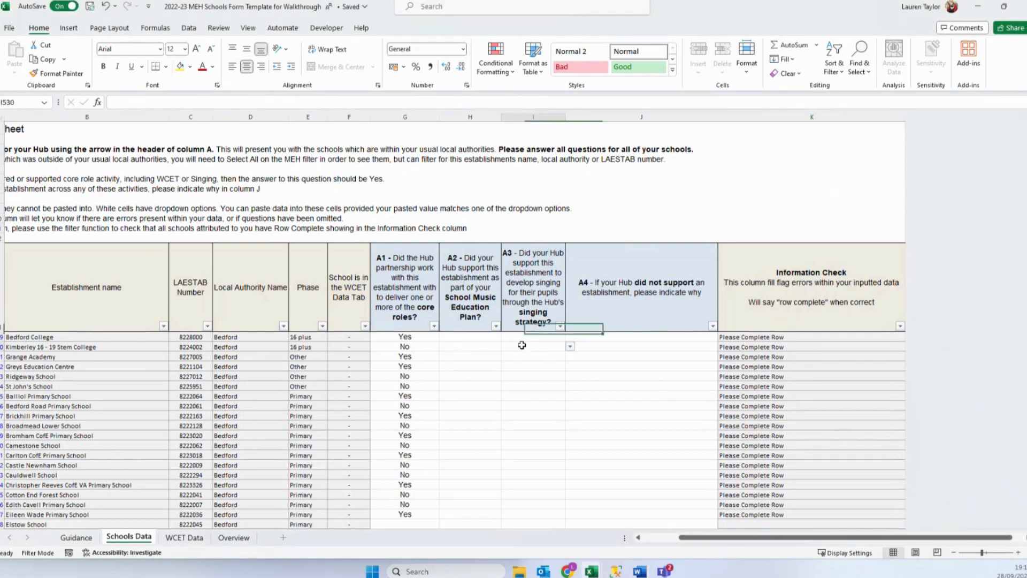
left_click(482, 340)
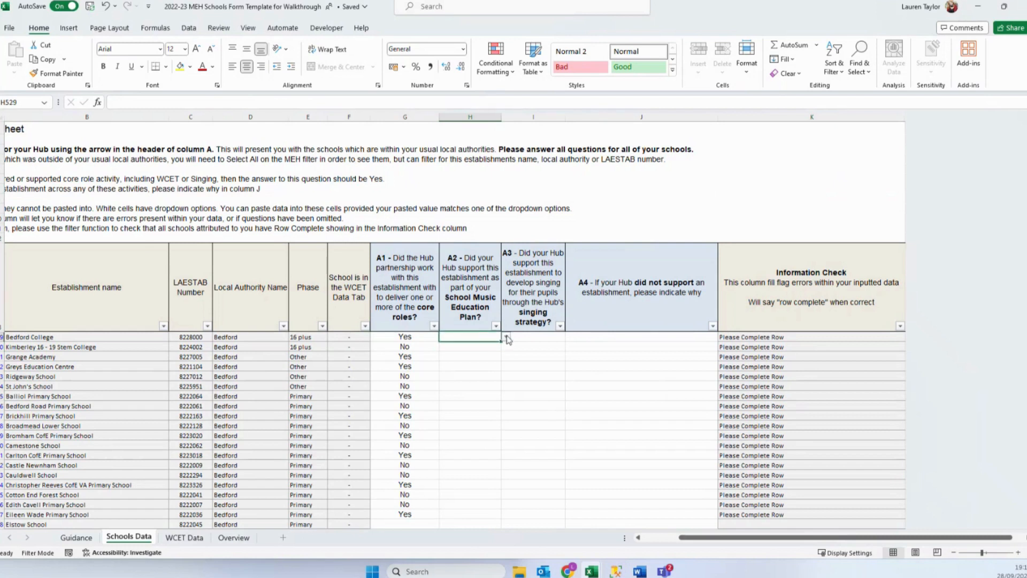
left_click(506, 337)
left_click(477, 347)
left_click(547, 337)
left_click(570, 337)
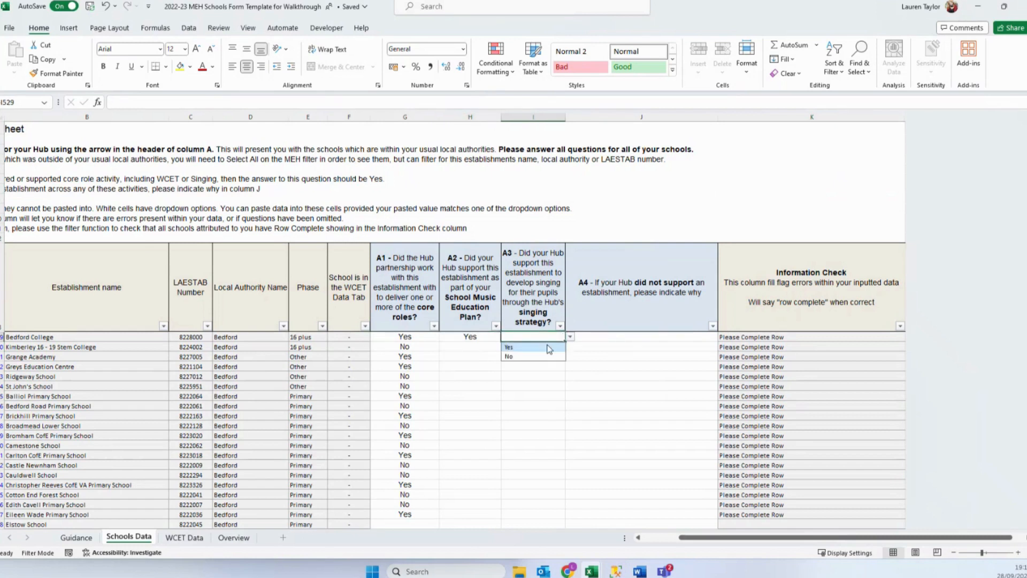
left_click(548, 348)
left_click(633, 345)
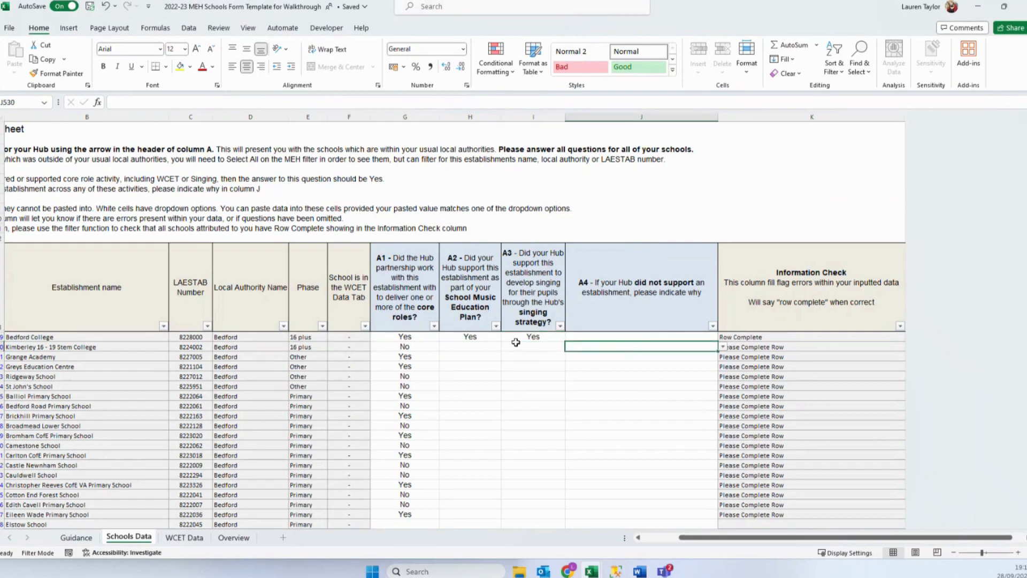
Step: Try answering Yes to A3 for Kimberley 16 - 19 Stem College, whose A1 answer is No
left_click(413, 338)
left_click(478, 357)
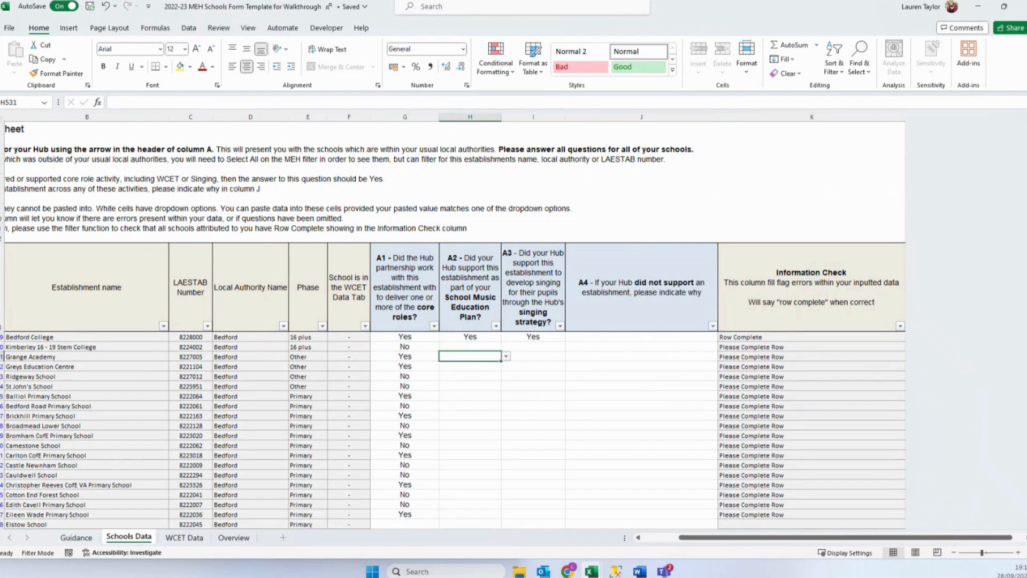
left_click(414, 347)
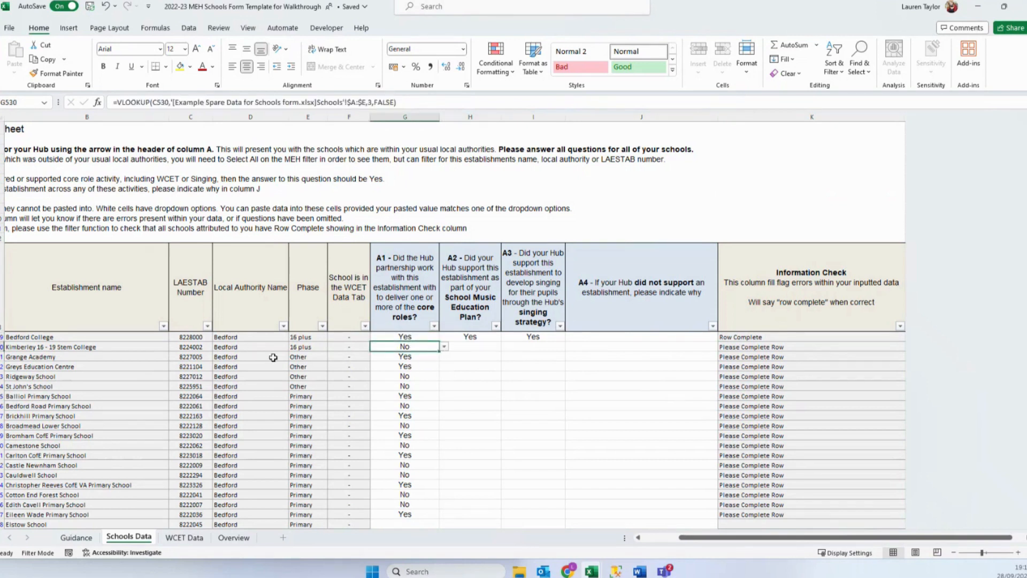
left_click(515, 347)
left_click(570, 347)
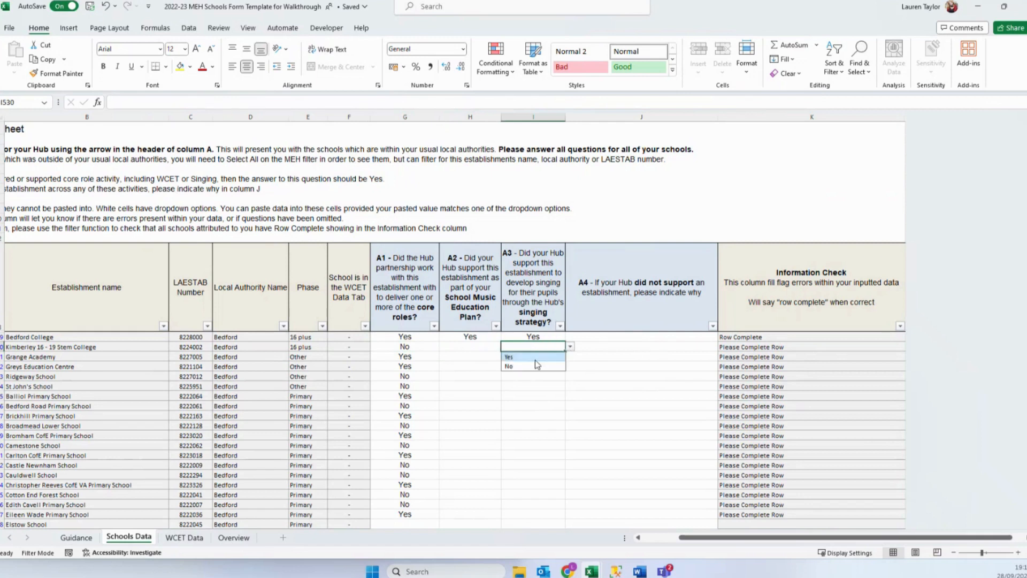
left_click(535, 360)
left_click(583, 386)
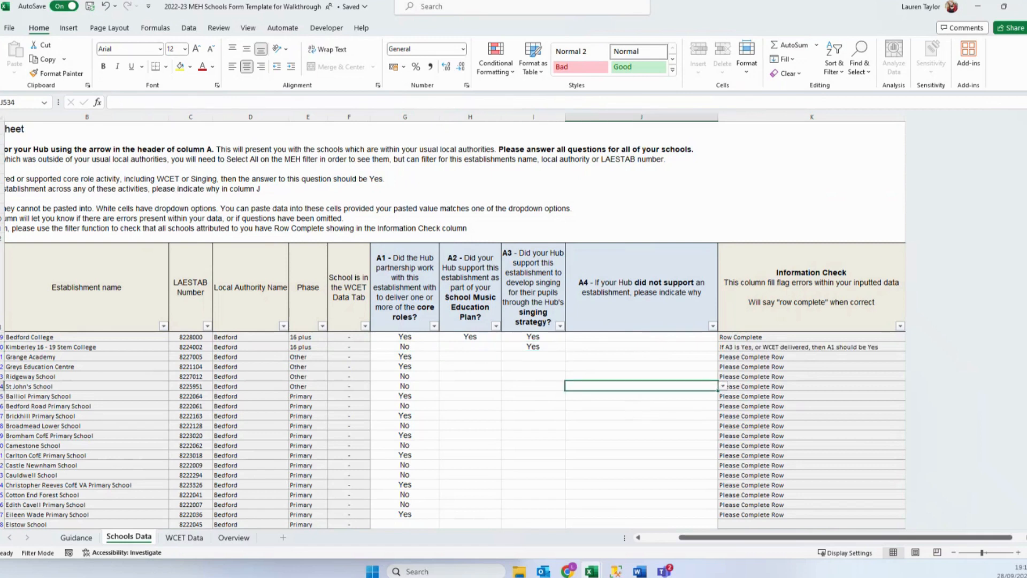
key("alt+Tab")
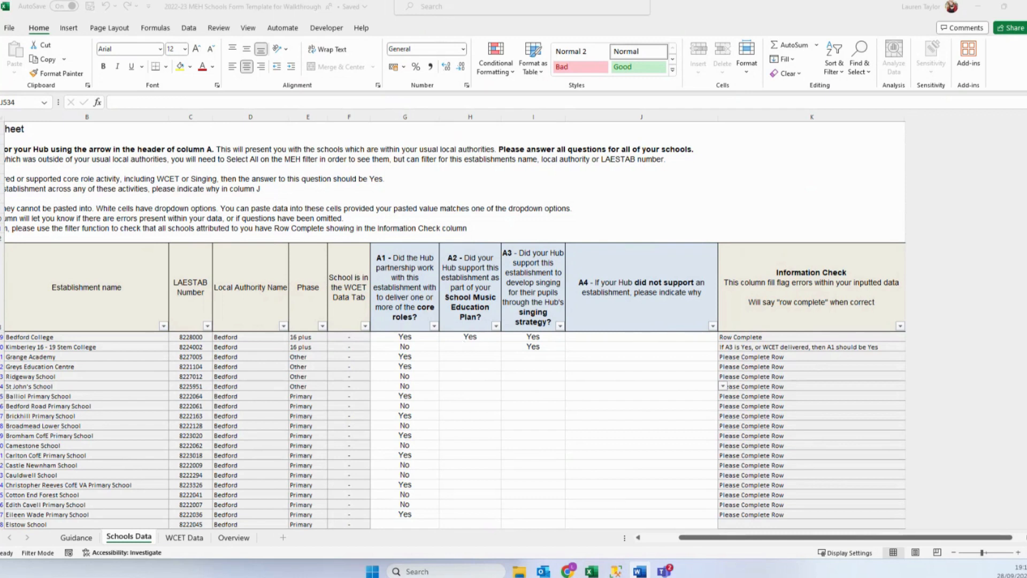
Step: Answer No to both A2 and A3 for Kimberley 16 - 19 Stem College
left_click(484, 347)
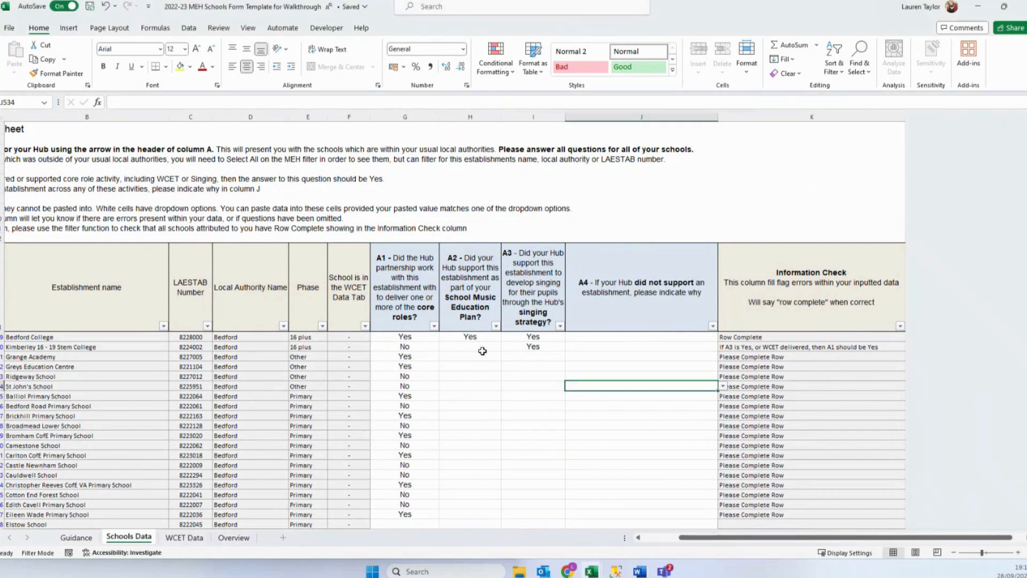
left_click(506, 347)
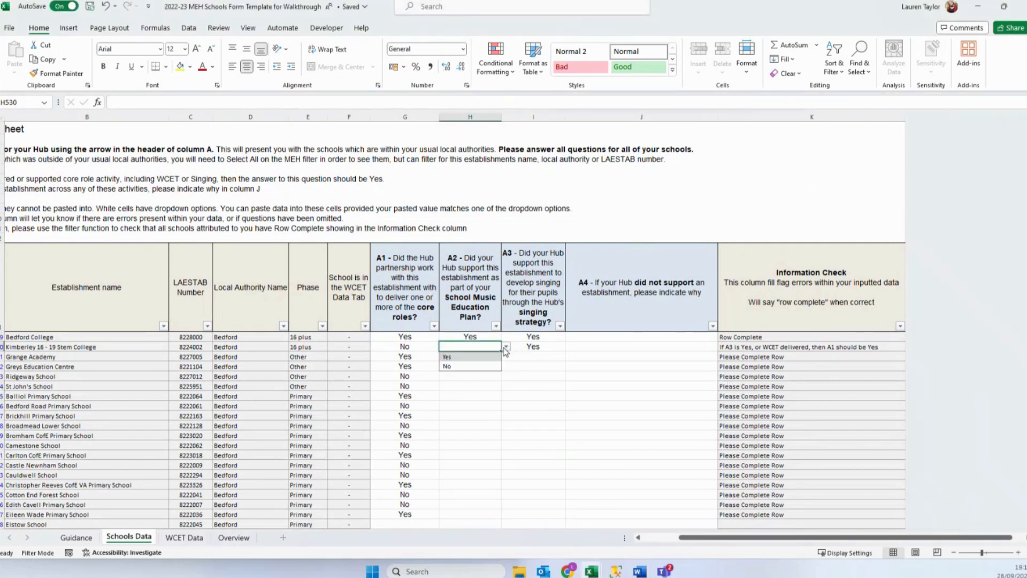
left_click(460, 366)
left_click(535, 366)
left_click(538, 346)
left_click(571, 346)
left_click(533, 366)
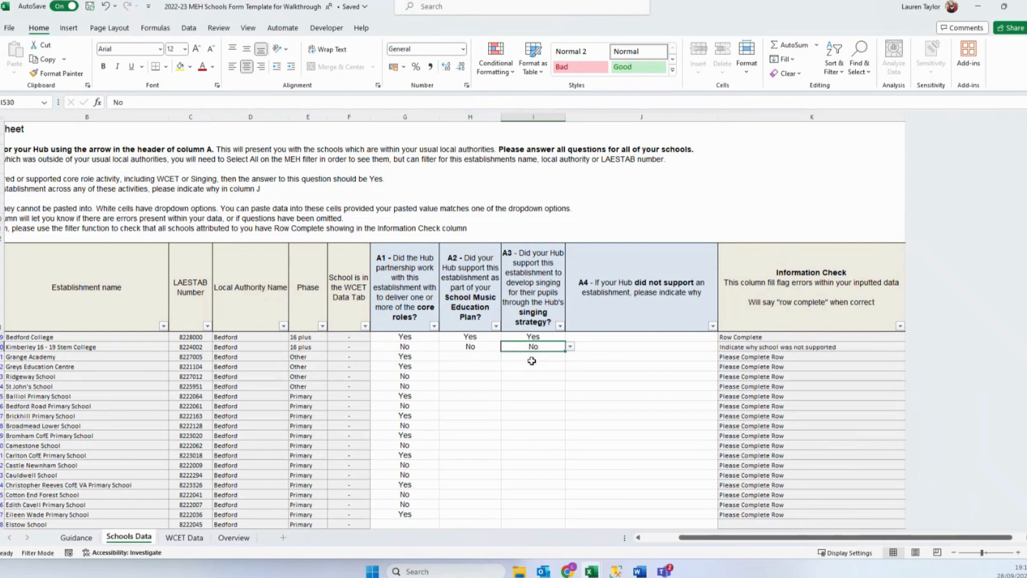
left_click(484, 382)
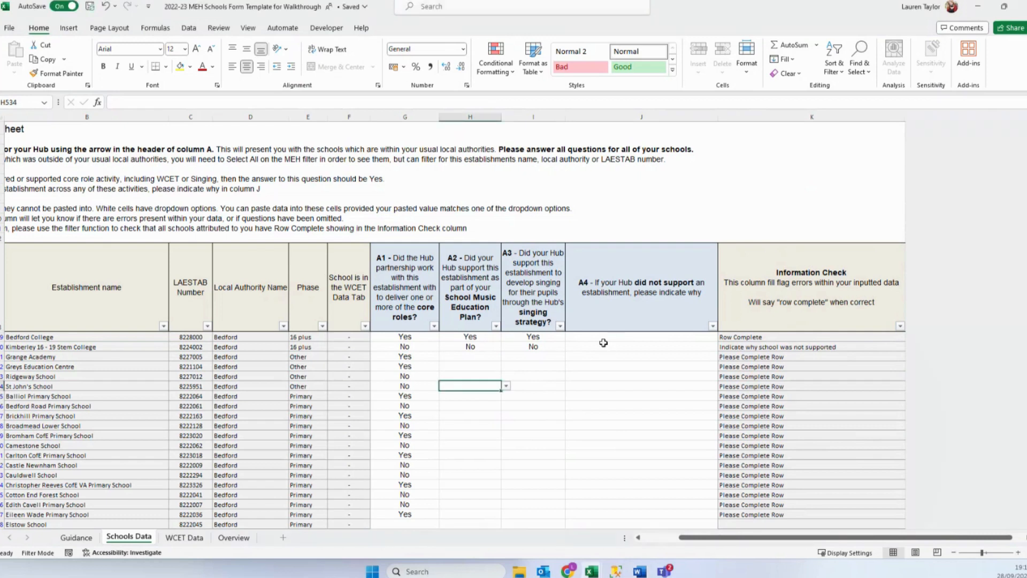
Step: Set the A4 reason for Kimberley 16 - 19 Stem College to "School offered no music activities for pupils"
left_click(634, 347)
left_click(724, 348)
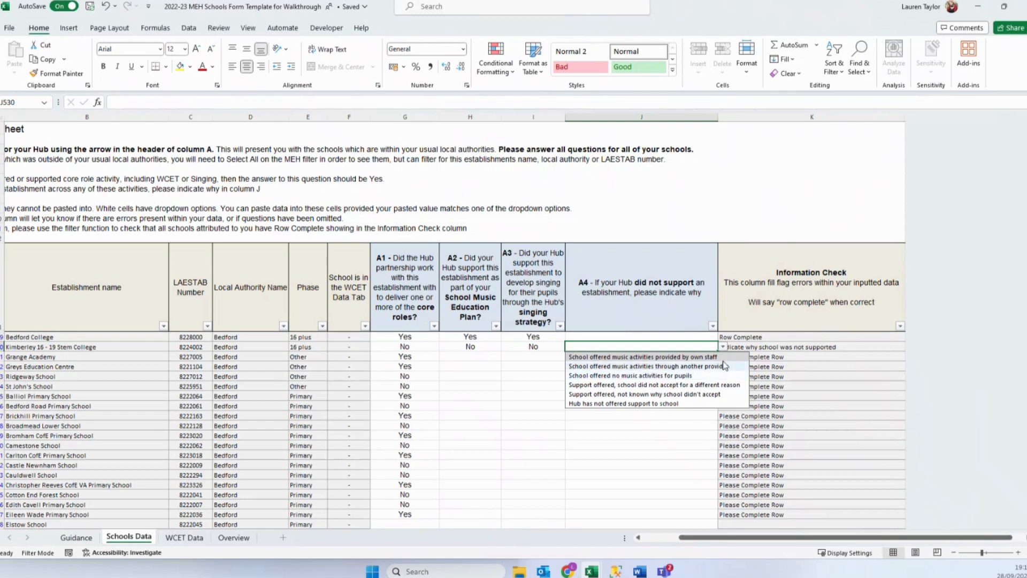
left_click(709, 377)
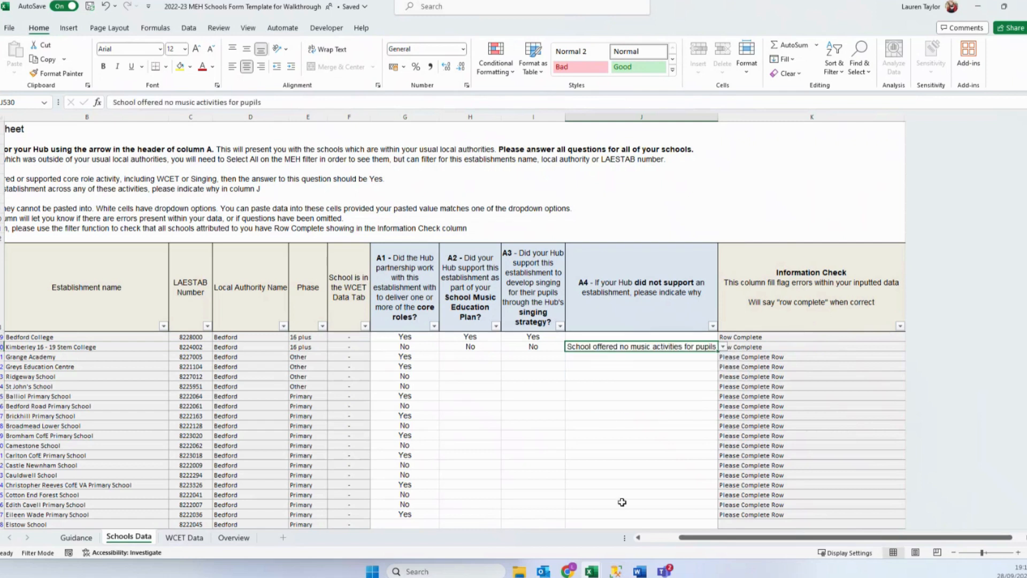
left_click(640, 407)
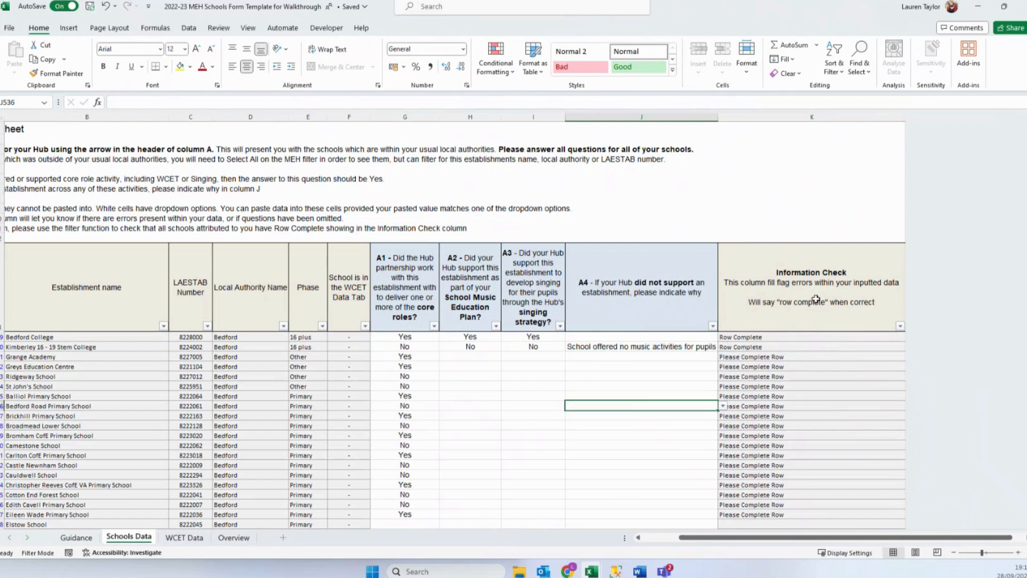
key("alt+Tab")
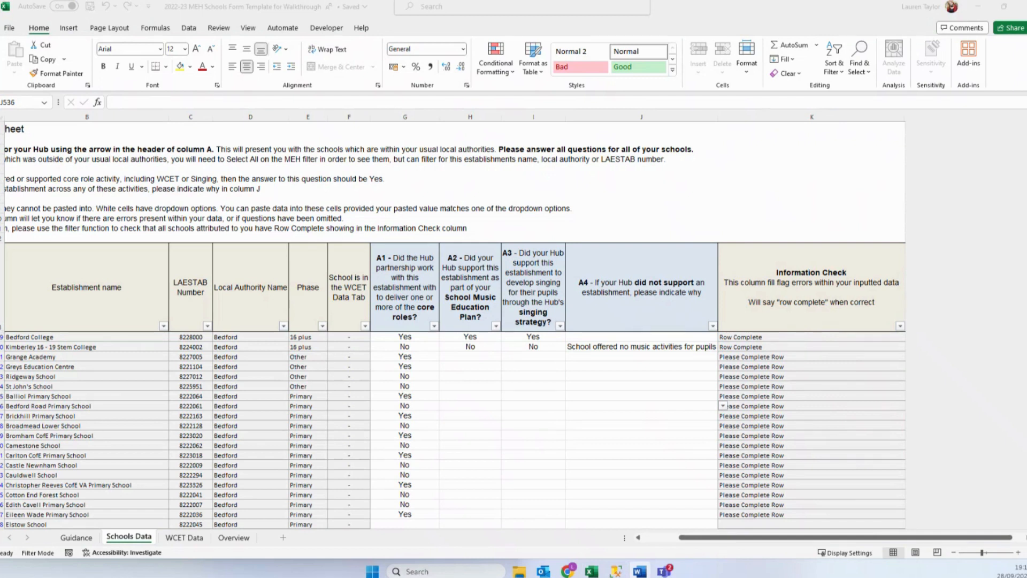
Step: Filter the Information Check column to exclude the rows marked Row Complete
left_click(900, 326)
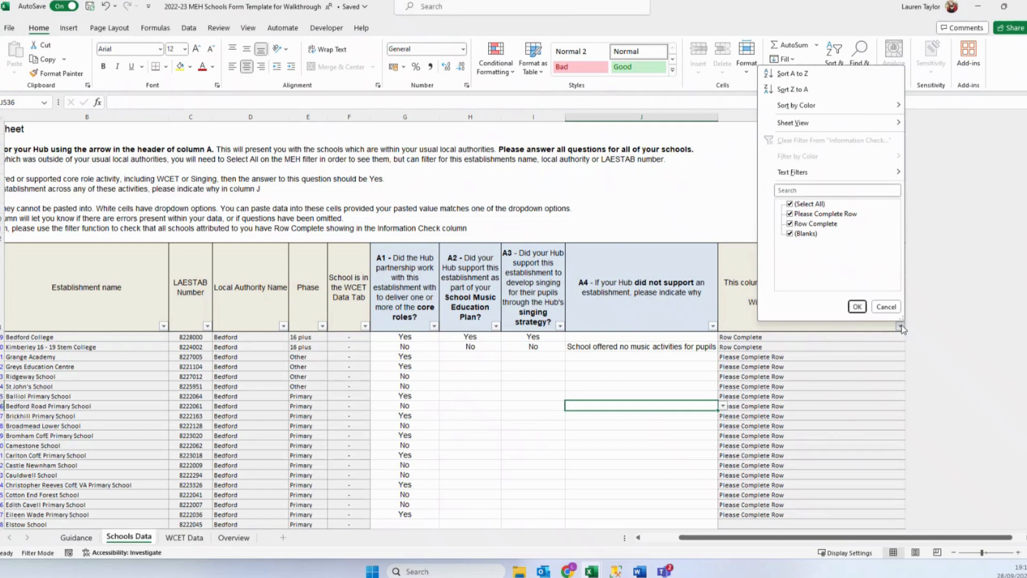
left_click(825, 228)
left_click(857, 306)
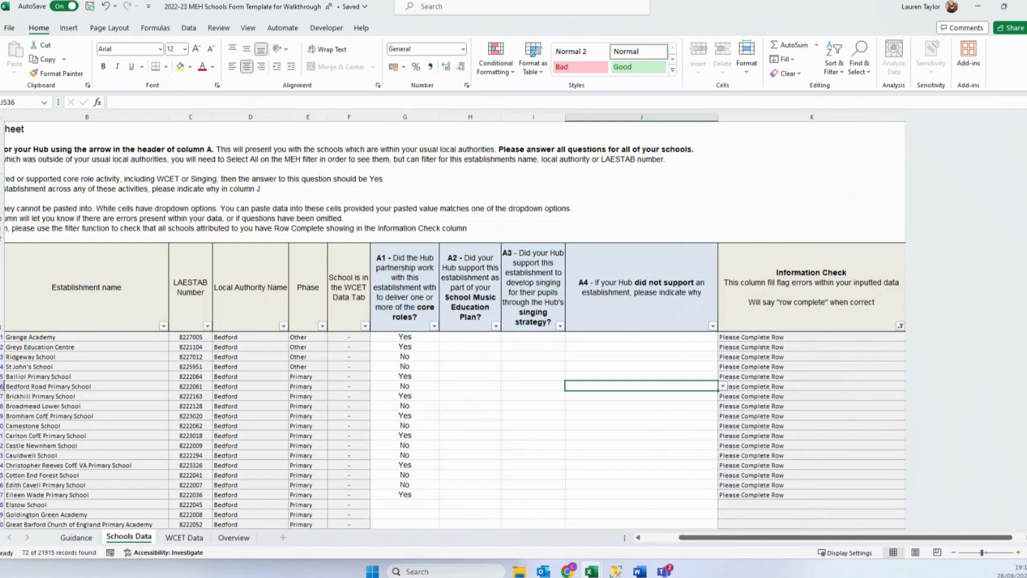
key("alt+Tab")
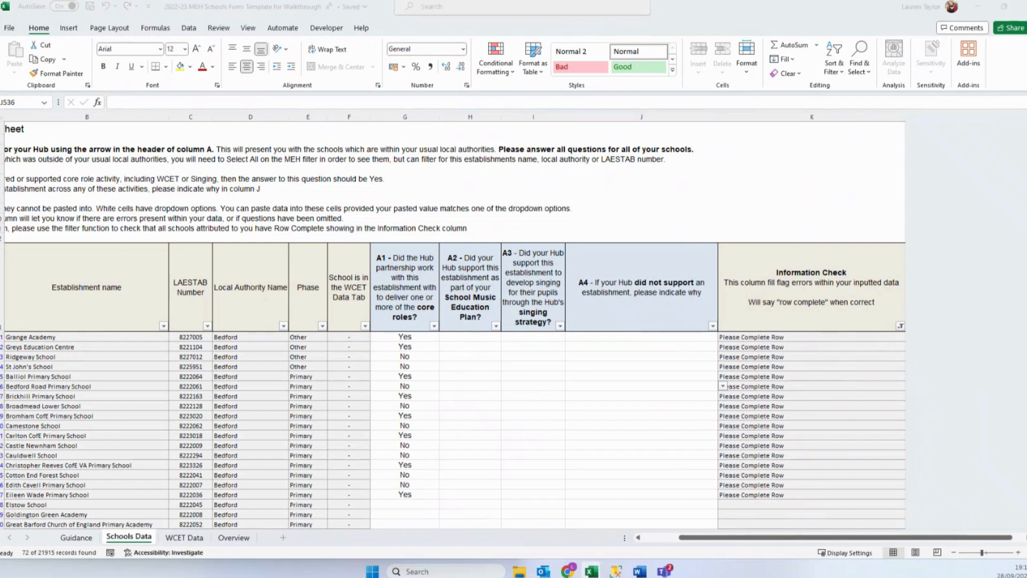